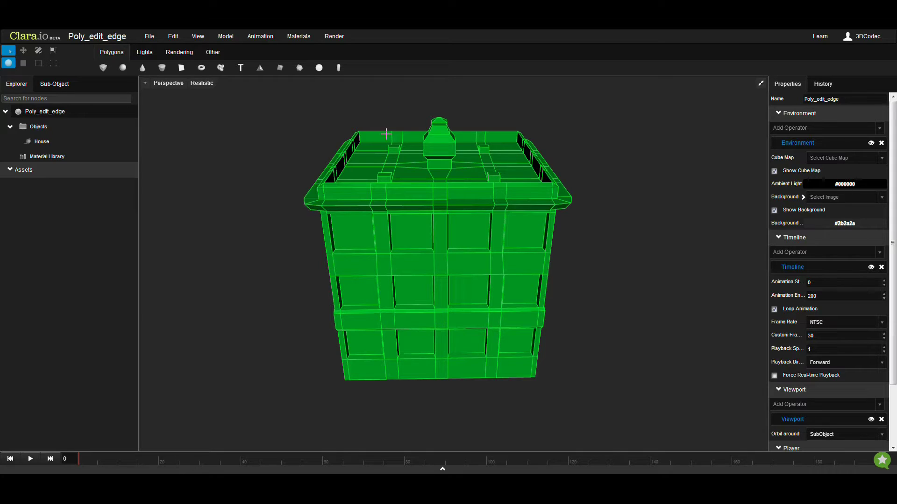
- Select the House mesh's edge ring through the lower edge of an upper-row window, working in edge mode
{"action": "left_click", "coordinate": [397, 157]}
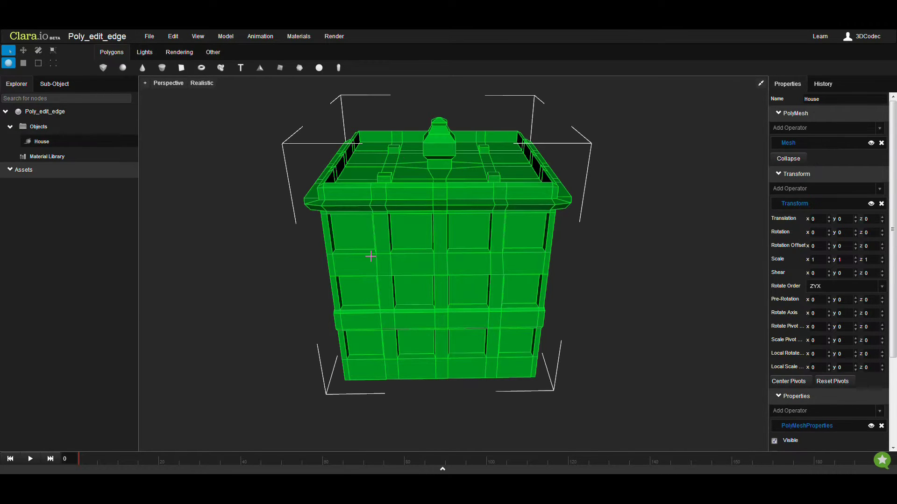
{"action": "scroll", "coordinate": [378, 259], "scroll_direction": "up", "scroll_amount": 5}
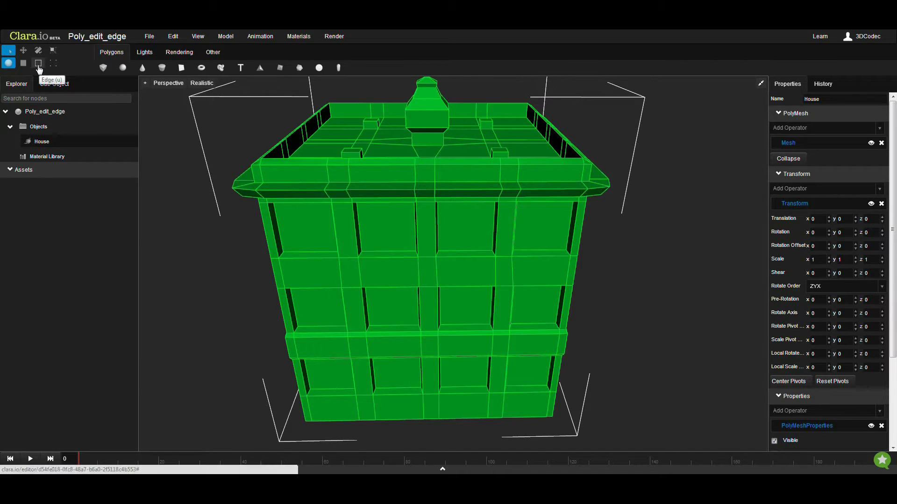
{"action": "middle_click_drag", "start_coordinate": [351, 261], "coordinate": [324, 229]}
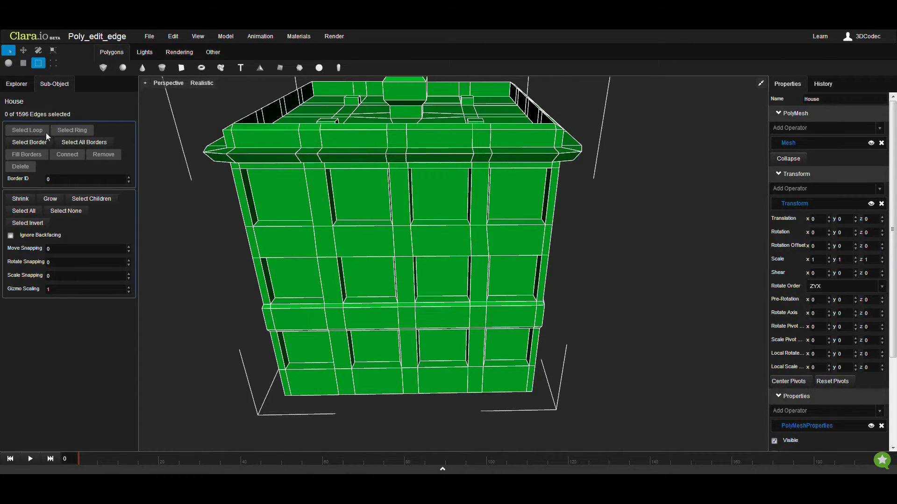
{"action": "left_click", "coordinate": [355, 226]}
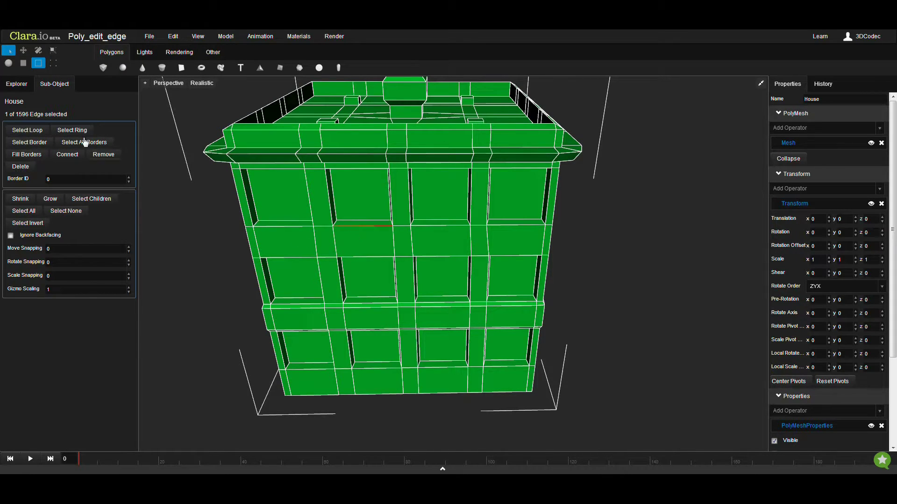
{"action": "left_click", "coordinate": [72, 131]}
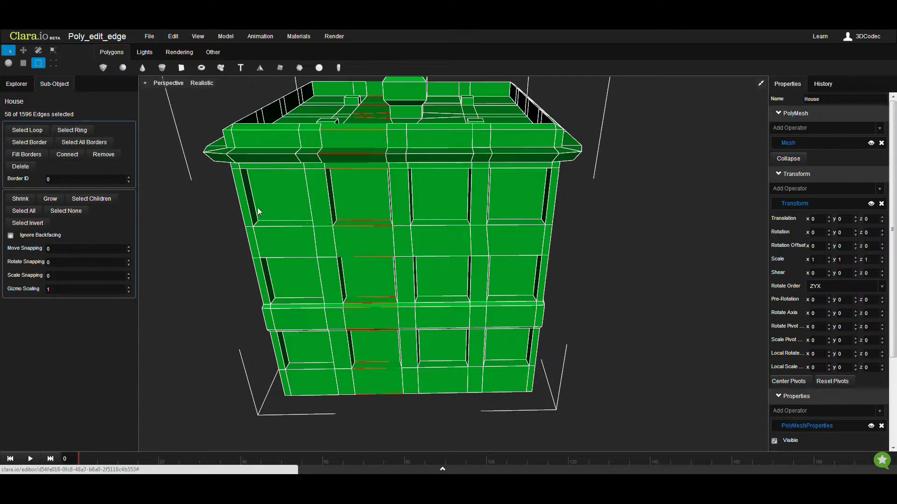
- Examine how the selected edge ring runs down the facade and across the roof
{"action": "middle_click_drag", "start_coordinate": [352, 250], "coordinate": [335, 211]}
{"action": "middle_click_drag", "start_coordinate": [393, 242], "coordinate": [397, 200]}
{"action": "scroll", "coordinate": [390, 197], "scroll_direction": "up", "scroll_amount": 5}
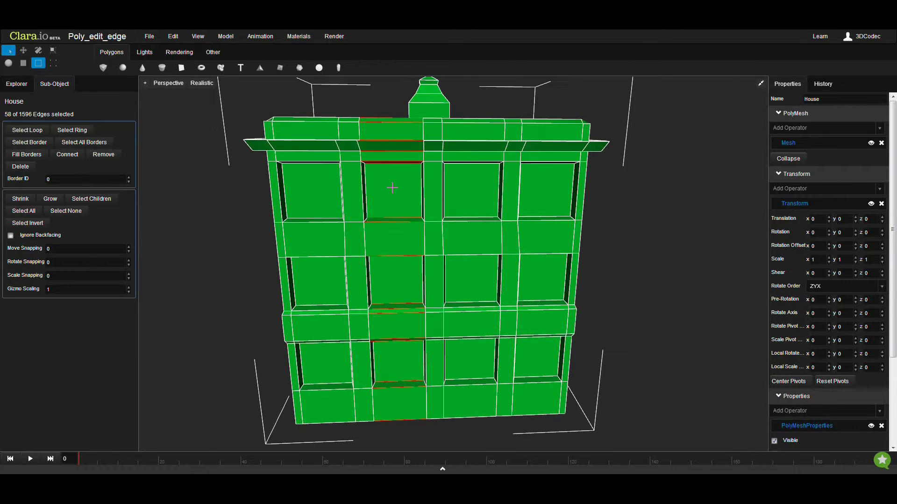
{"action": "middle_click_drag", "start_coordinate": [391, 199], "coordinate": [414, 196]}
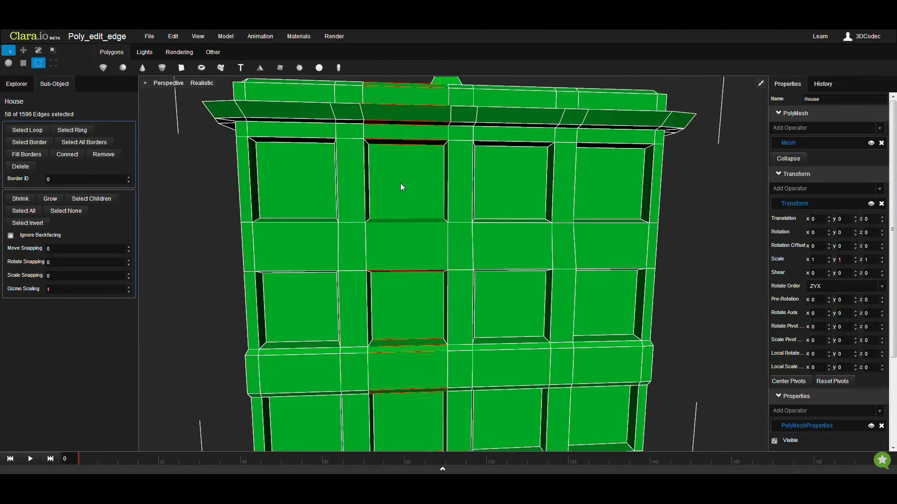
{"action": "scroll", "coordinate": [401, 183], "scroll_direction": "up", "scroll_amount": 3}
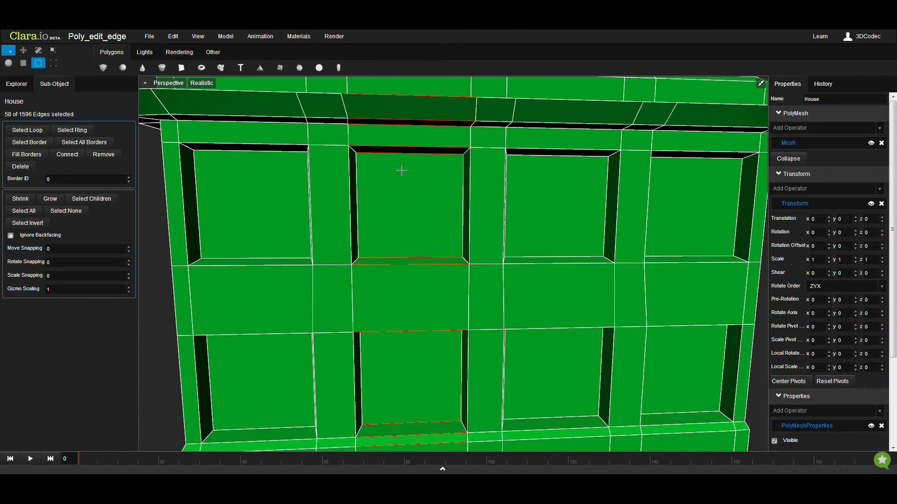
{"action": "scroll", "coordinate": [407, 224], "scroll_direction": "down", "scroll_amount": 4}
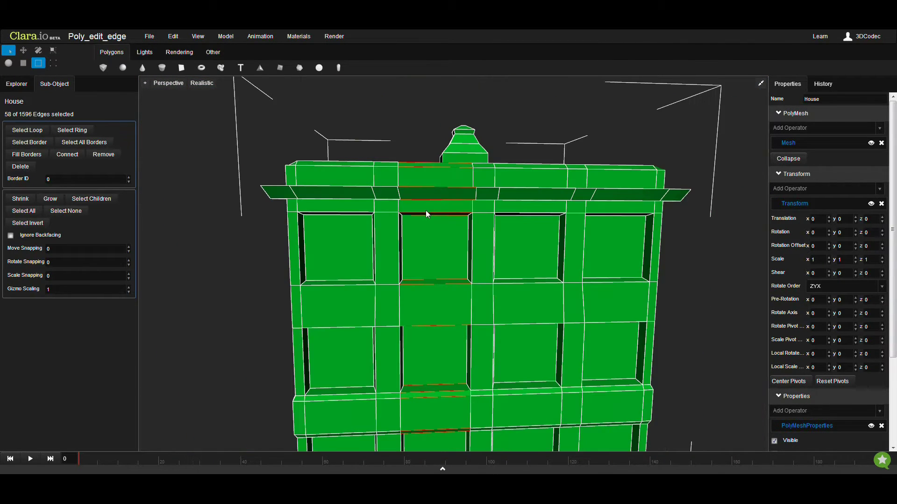
{"action": "middle_click_drag", "start_coordinate": [434, 228], "coordinate": [418, 244]}
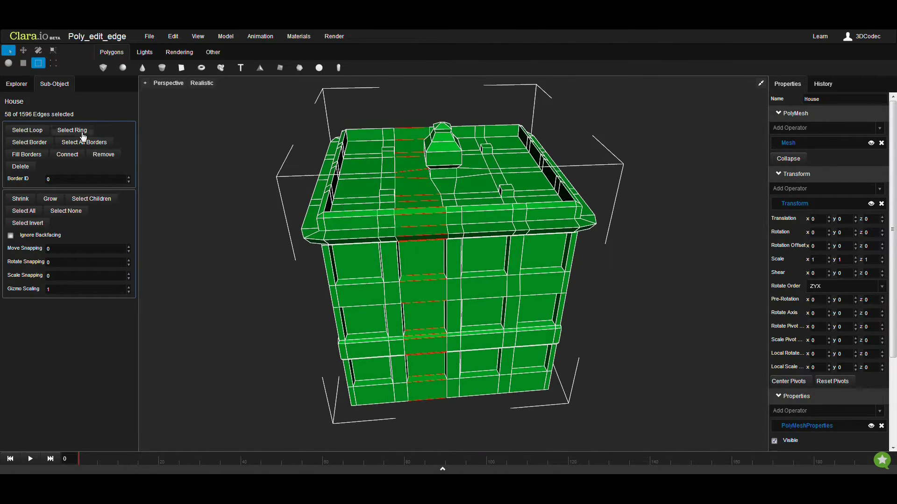
- Select the edge loop along the outer top edge of the front roof parapet
{"action": "left_click", "coordinate": [410, 214]}
{"action": "key", "text": "Left"}
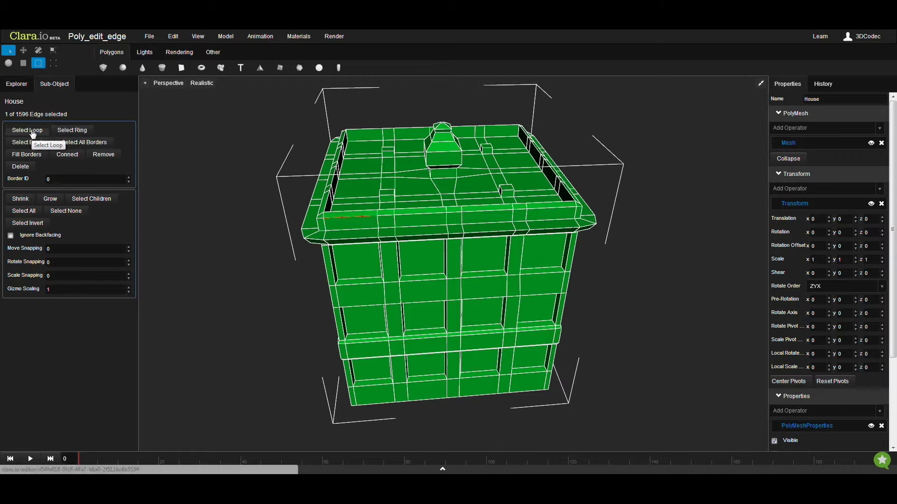
{"action": "left_click", "coordinate": [31, 130]}
- Examine the selected parapet edge loop along its length and at the roof corner
{"action": "middle_click_drag", "start_coordinate": [360, 249], "coordinate": [406, 252]}
{"action": "scroll", "coordinate": [397, 258], "scroll_direction": "up", "scroll_amount": 2}
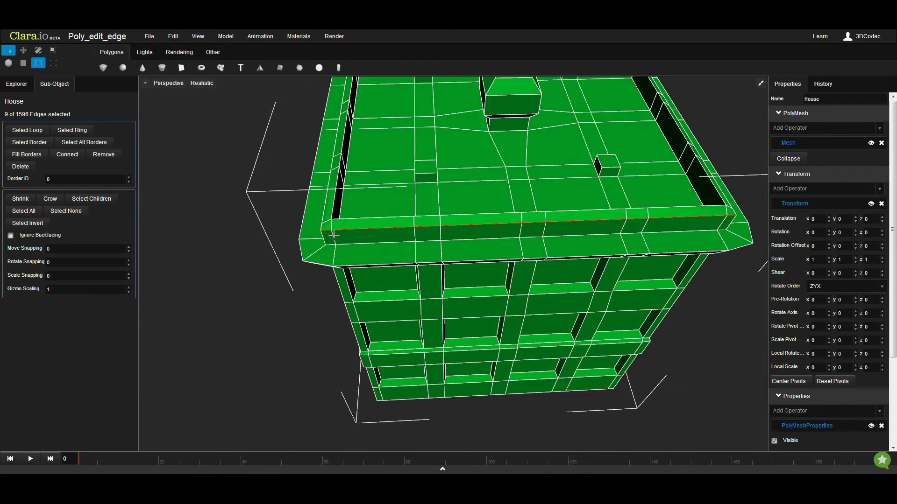
{"action": "left_click_drag", "start_coordinate": [320, 236], "coordinate": [392, 242], "text": "alt"}
{"action": "middle_click_drag", "start_coordinate": [444, 263], "coordinate": [416, 255]}
{"action": "scroll", "coordinate": [420, 254], "scroll_direction": "up", "scroll_amount": 3}
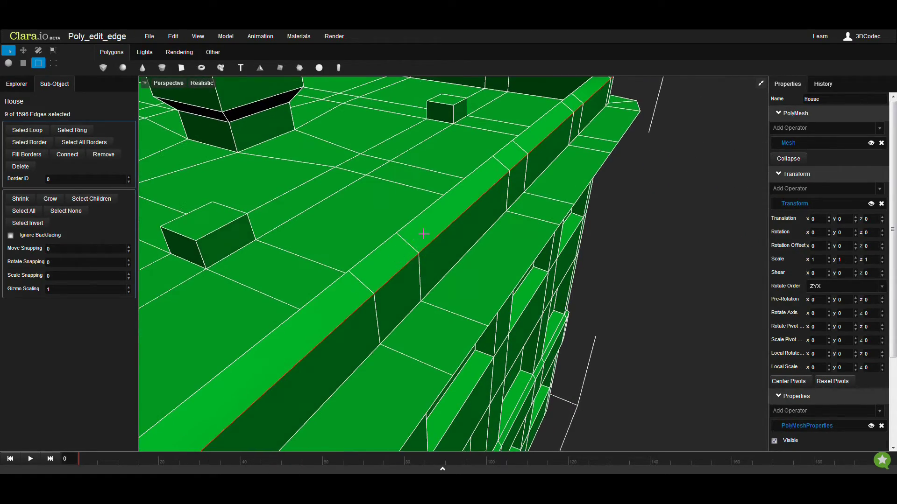
{"action": "left_click_drag", "start_coordinate": [433, 253], "coordinate": [360, 287], "text": "alt"}
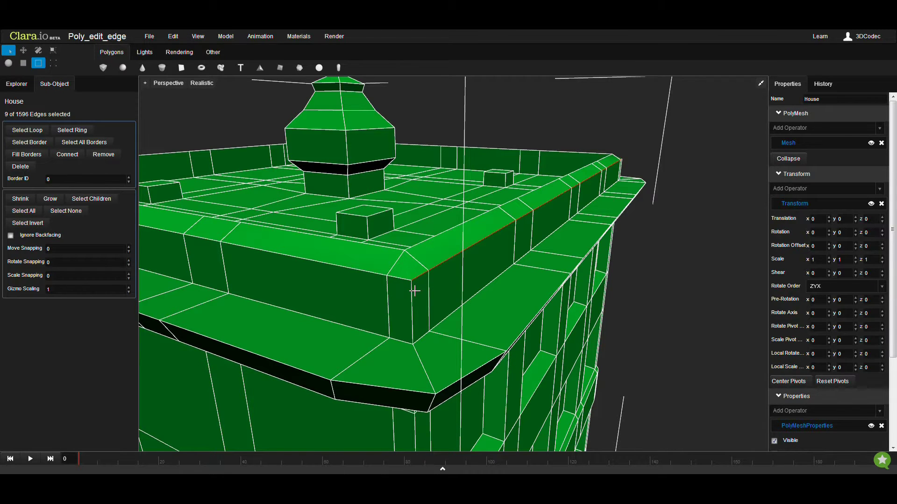
{"action": "left_click_drag", "start_coordinate": [414, 291], "coordinate": [410, 290], "text": "alt"}
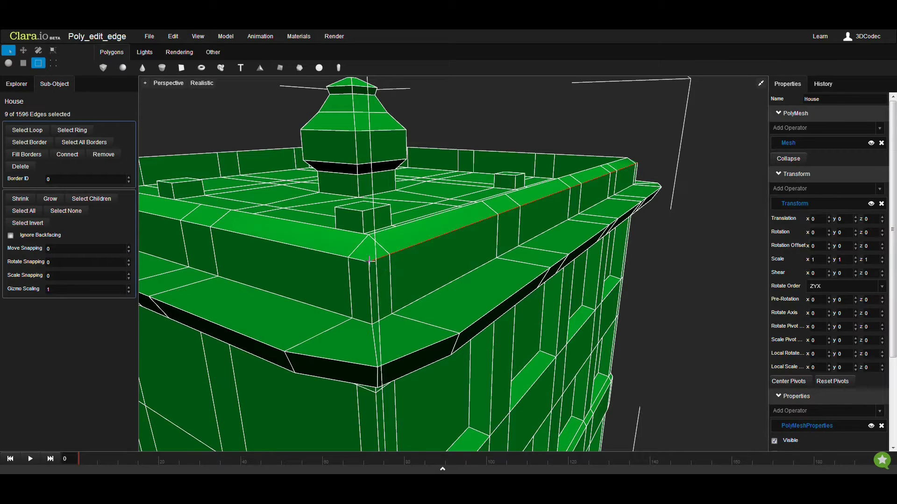
{"action": "left_click_drag", "start_coordinate": [369, 260], "coordinate": [381, 277], "text": "alt"}
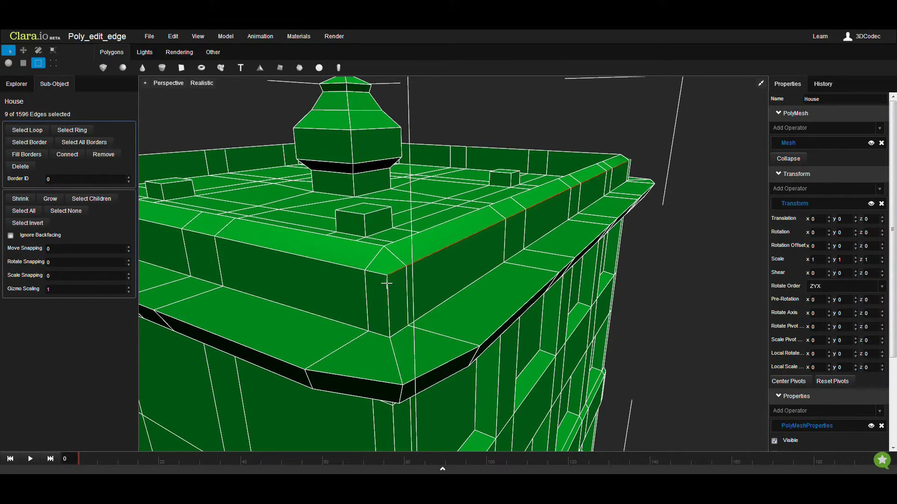
{"action": "left_click_drag", "start_coordinate": [397, 267], "coordinate": [447, 283], "text": "alt"}
- Clear the edge selection and reselect the loop along the front parapet's outer top edge
{"action": "left_click", "coordinate": [473, 191]}
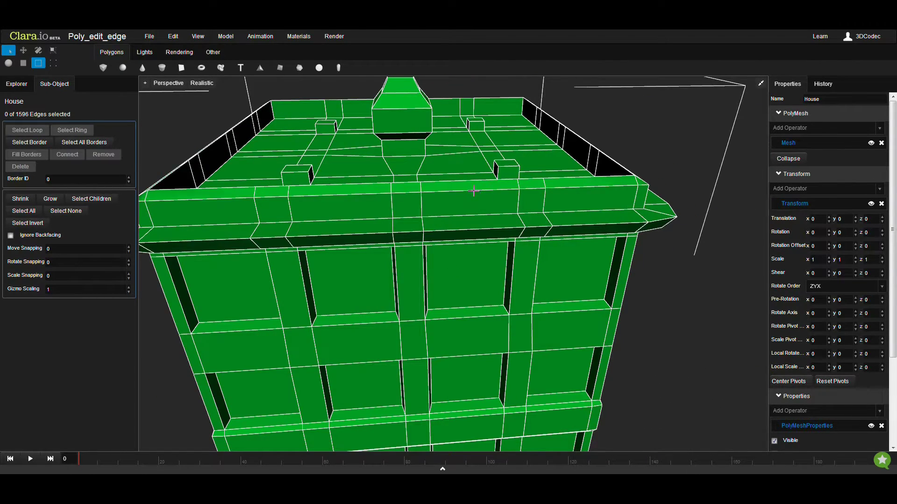
{"action": "double_click", "coordinate": [473, 192]}
{"action": "left_click_drag", "start_coordinate": [464, 208], "coordinate": [466, 237], "text": "alt"}
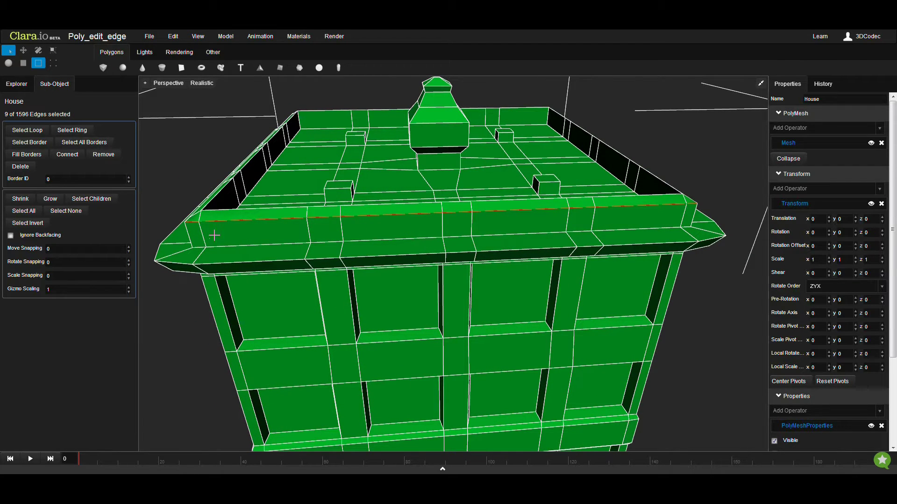
- Select the edge ring running through the parapet edge segment just right of the facade's centre
{"action": "left_click", "coordinate": [493, 211]}
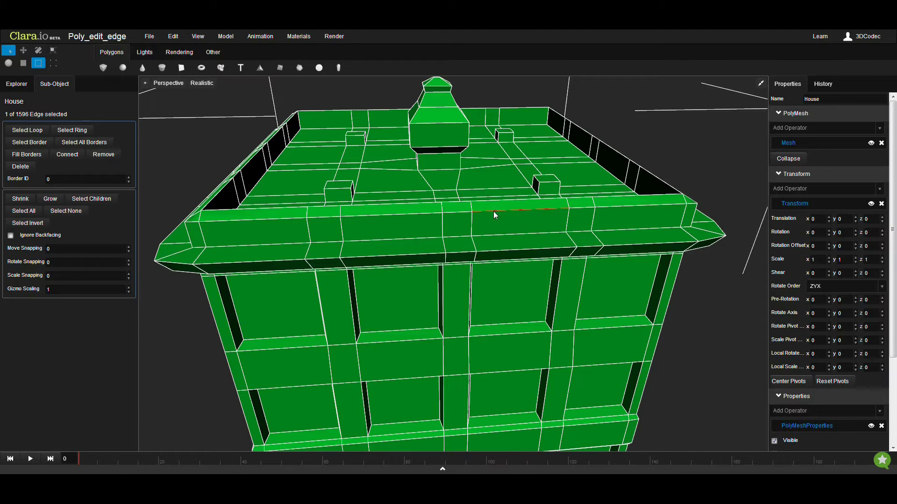
{"action": "key", "text": "alt+r"}
{"action": "scroll", "coordinate": [500, 212], "scroll_direction": "down", "scroll_amount": 2}
{"action": "middle_click_drag", "start_coordinate": [485, 248], "coordinate": [480, 235]}
{"action": "middle_click_drag", "start_coordinate": [475, 290], "coordinate": [475, 218]}
{"action": "middle_click_drag", "start_coordinate": [465, 269], "coordinate": [489, 274]}
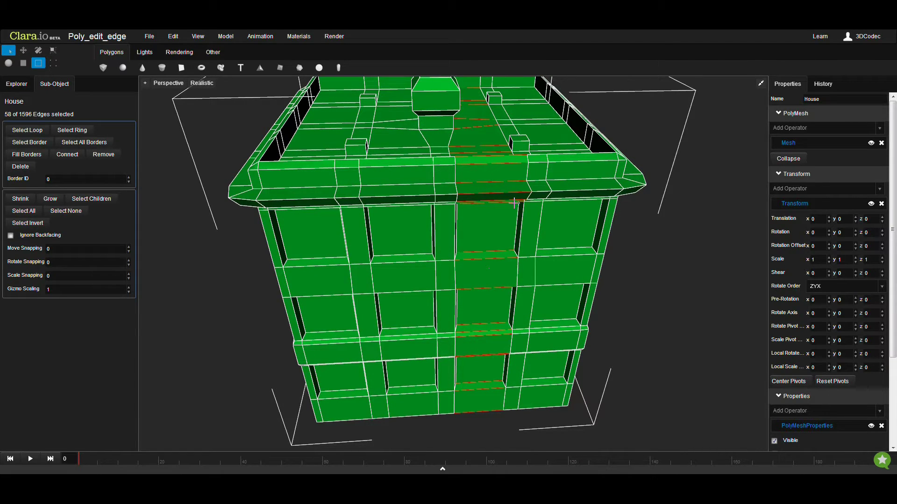
- Select the edge loop around the parapet's base and add the front parapet's outer top loop to the selection
{"action": "left_click", "coordinate": [491, 182]}
{"action": "double_click", "coordinate": [492, 182]}
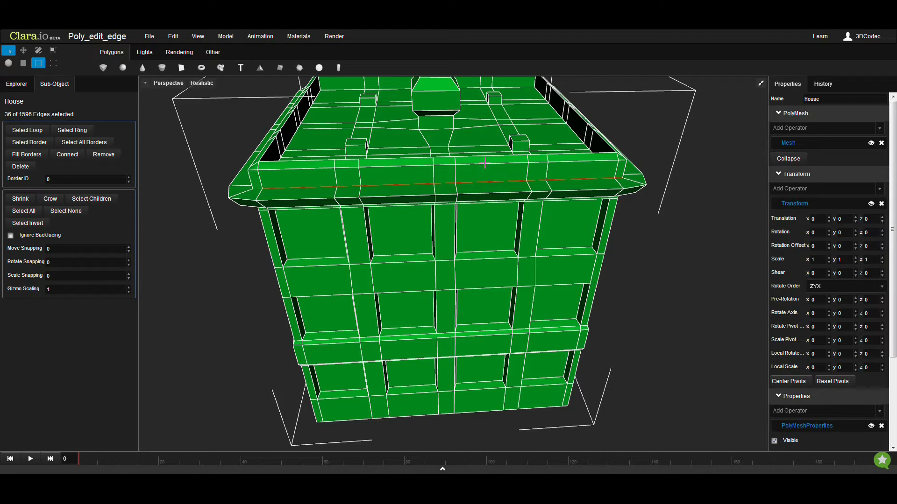
{"action": "double_click", "coordinate": [485, 163], "text": "ctrl"}
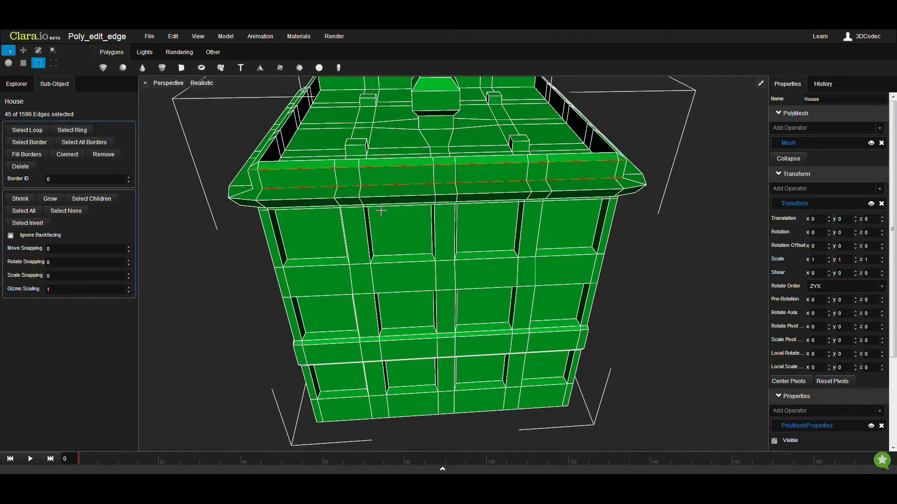
{"action": "middle_click_drag", "start_coordinate": [374, 213], "coordinate": [396, 206]}
{"action": "right_click_drag", "start_coordinate": [395, 207], "coordinate": [444, 208]}
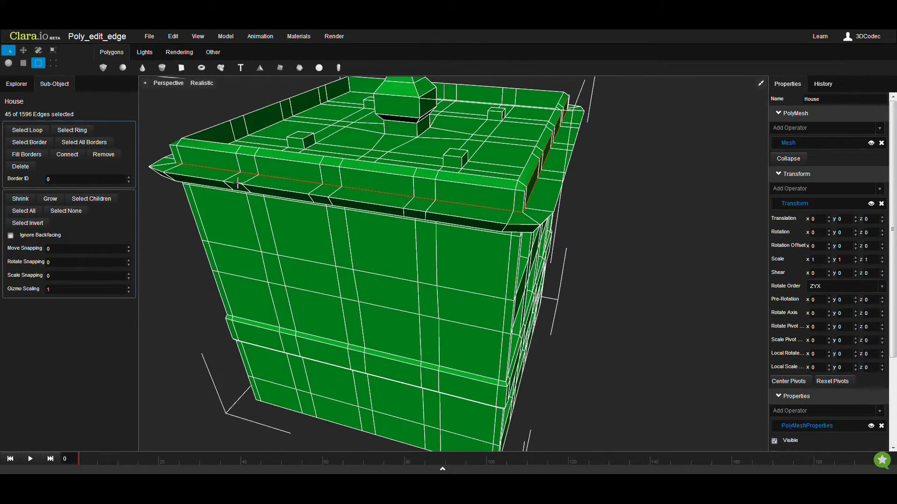
{"action": "right_click_drag", "start_coordinate": [350, 204], "coordinate": [371, 209]}
{"action": "right_click_drag", "start_coordinate": [313, 216], "coordinate": [371, 228]}
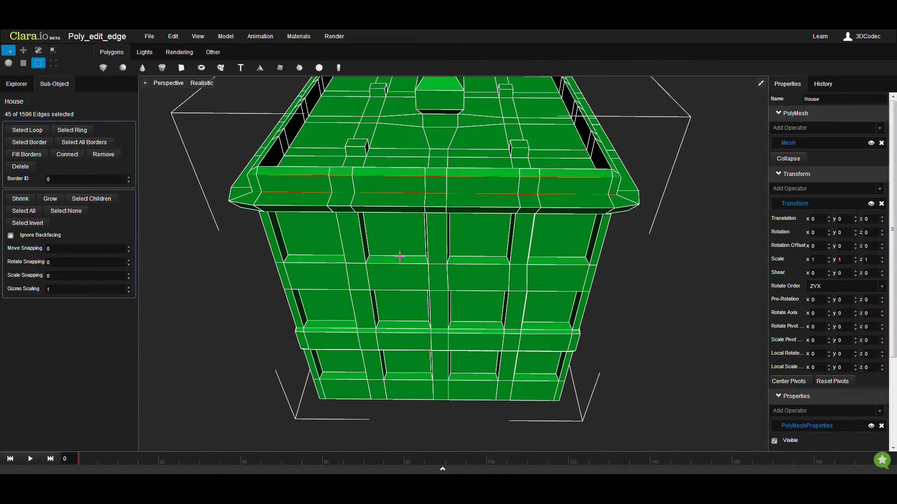
{"action": "right_click_drag", "start_coordinate": [400, 256], "coordinate": [427, 220]}
- Clear the edge selection and delete the roof face beside the left parapet, just behind the front left box
{"action": "left_click", "coordinate": [253, 238]}
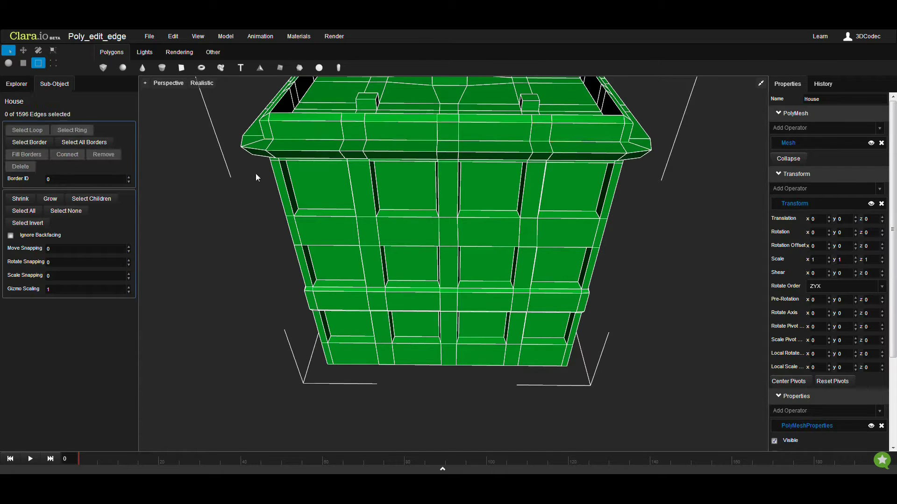
{"action": "right_click_drag", "start_coordinate": [238, 207], "coordinate": [247, 246]}
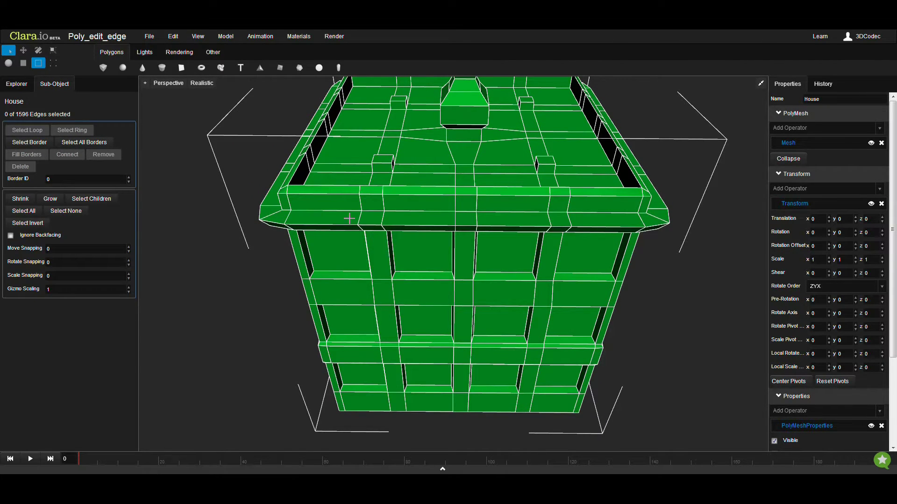
{"action": "right_click_drag", "start_coordinate": [366, 216], "coordinate": [372, 239]}
{"action": "right_click_drag", "start_coordinate": [324, 190], "coordinate": [359, 228]}
{"action": "scroll", "coordinate": [359, 227], "scroll_direction": "up", "scroll_amount": 3}
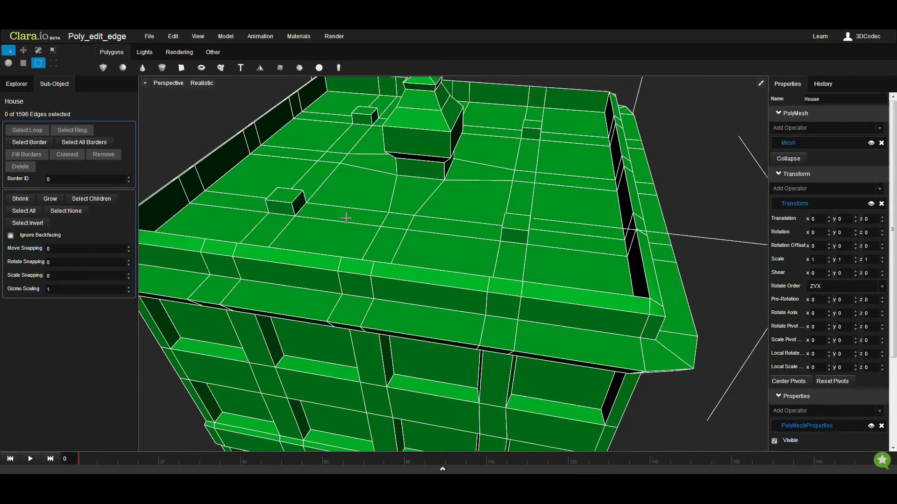
{"action": "middle_click_drag", "start_coordinate": [324, 213], "coordinate": [478, 240]}
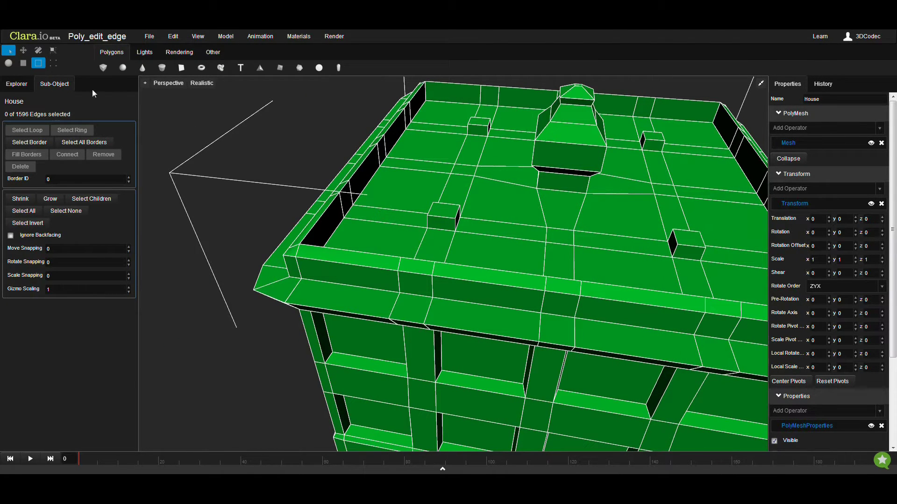
{"action": "left_click", "coordinate": [23, 63]}
{"action": "left_click", "coordinate": [390, 178]}
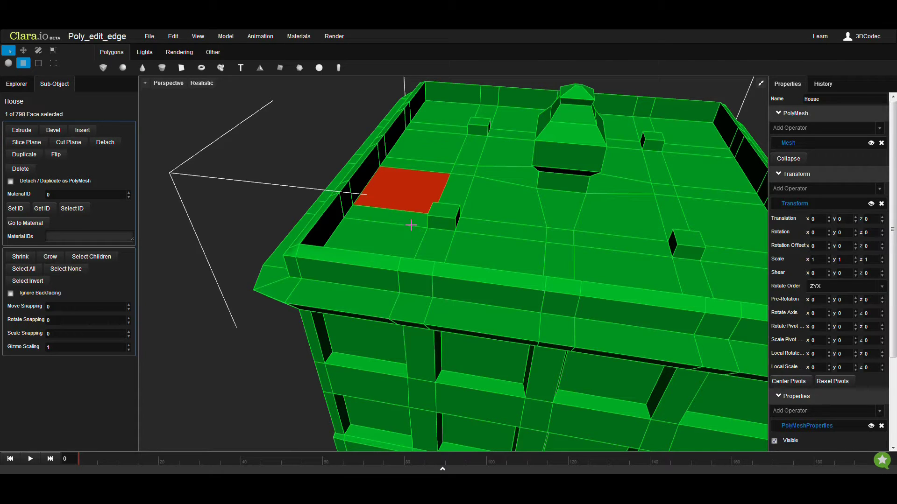
{"action": "key", "text": "Delete"}
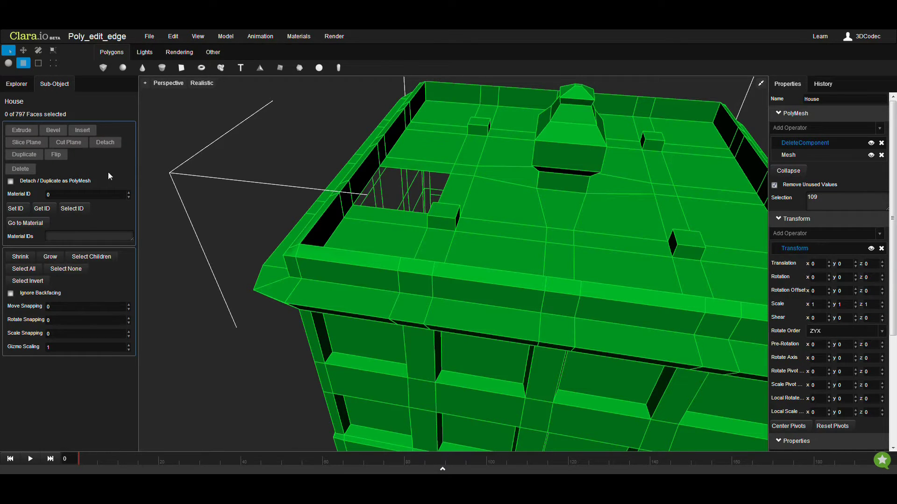
- Select the open border around the roof hole, and try selecting another border with Border ID 1
{"action": "left_click", "coordinate": [38, 64]}
{"action": "left_click", "coordinate": [37, 145]}
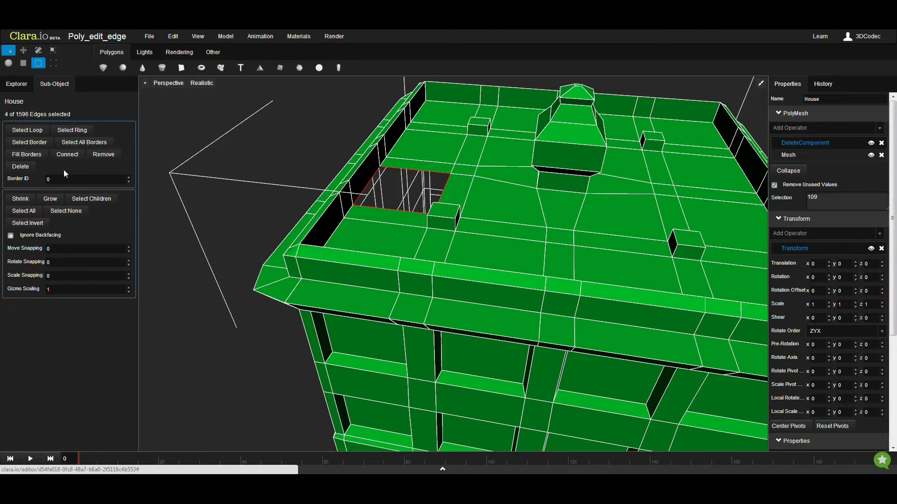
{"action": "double_click", "coordinate": [47, 180]}
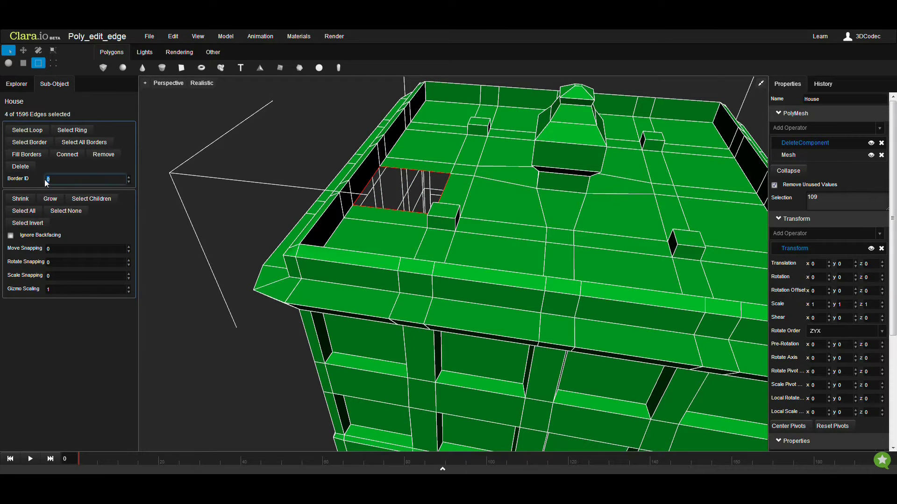
{"action": "left_click", "coordinate": [128, 177]}
{"action": "left_click", "coordinate": [30, 141]}
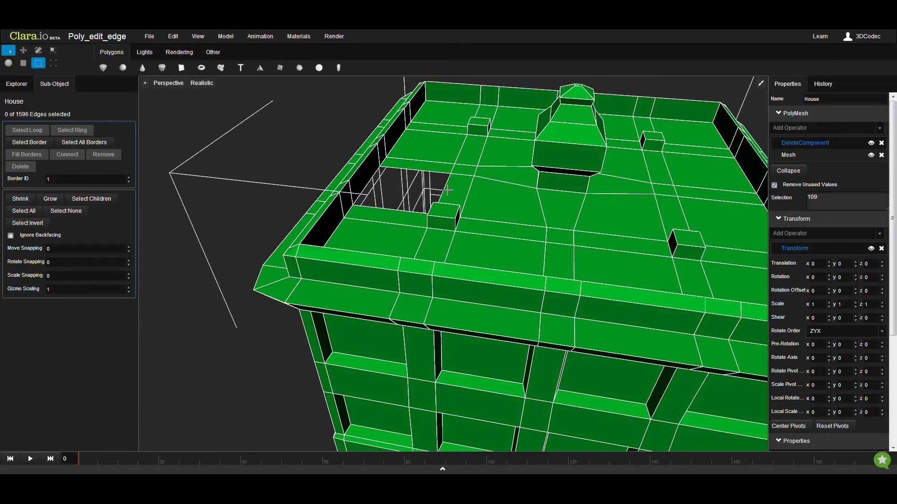
{"action": "left_click", "coordinate": [61, 181]}
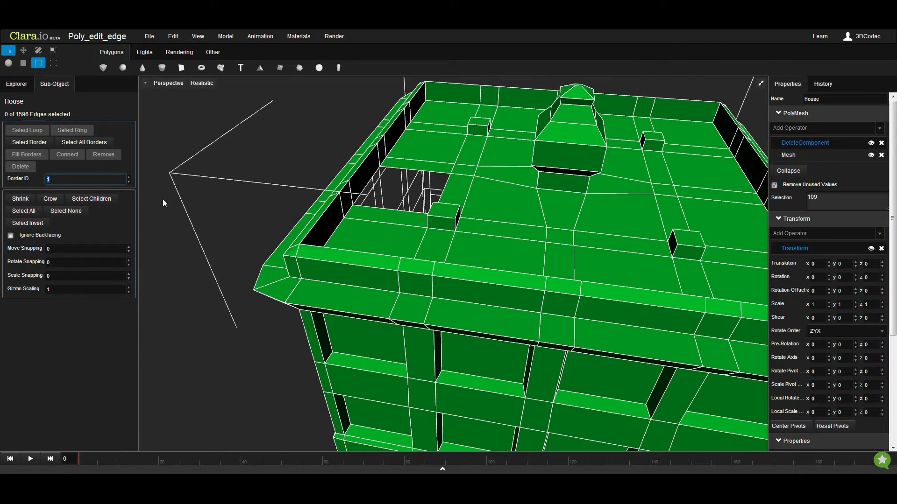
{"action": "left_click", "coordinate": [129, 183]}
- Delete the roof face in front and to the right of the central tower
{"action": "left_click", "coordinate": [24, 63]}
{"action": "left_click", "coordinate": [602, 212]}
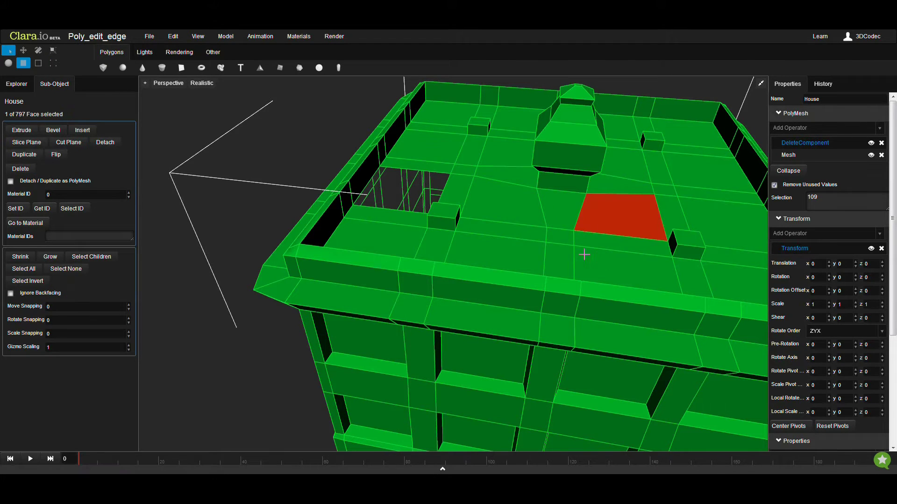
{"action": "key", "text": "Delete"}
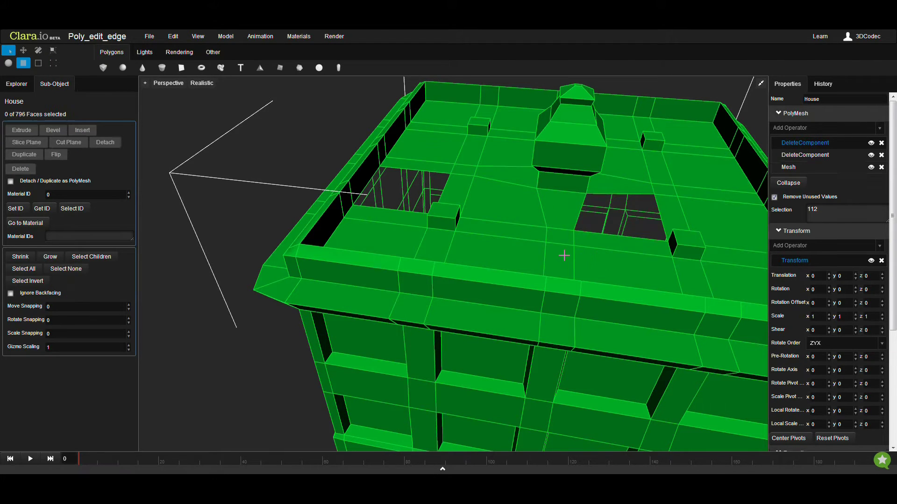
- Select all open borders around both roof holes, and replace that selection with the roof edge in front of the left hole
{"action": "left_click", "coordinate": [38, 63]}
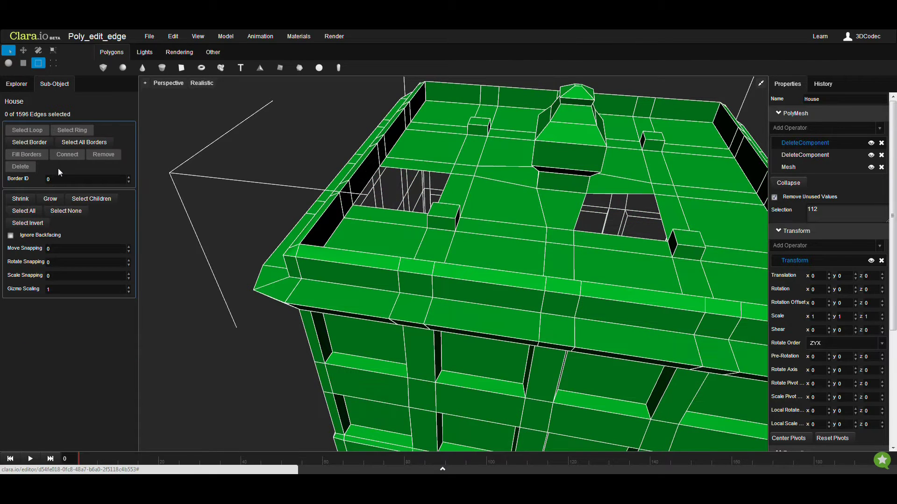
{"action": "left_click", "coordinate": [83, 142]}
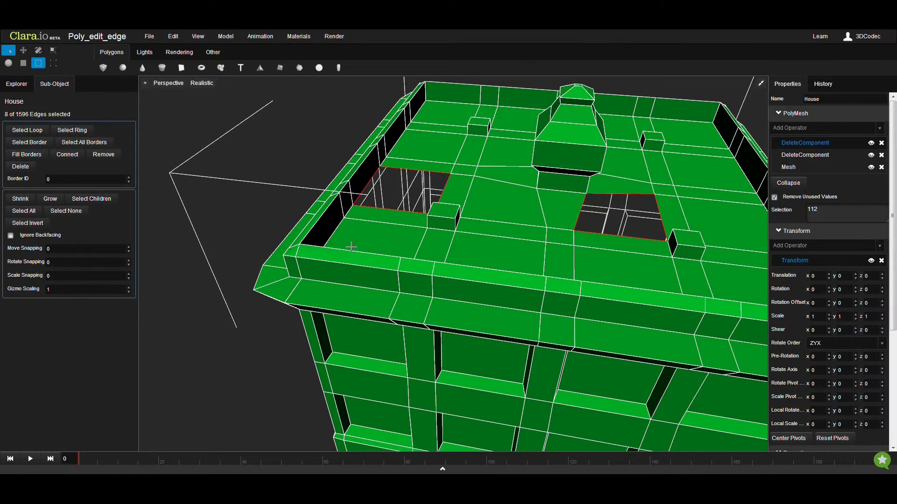
{"action": "left_click", "coordinate": [416, 249]}
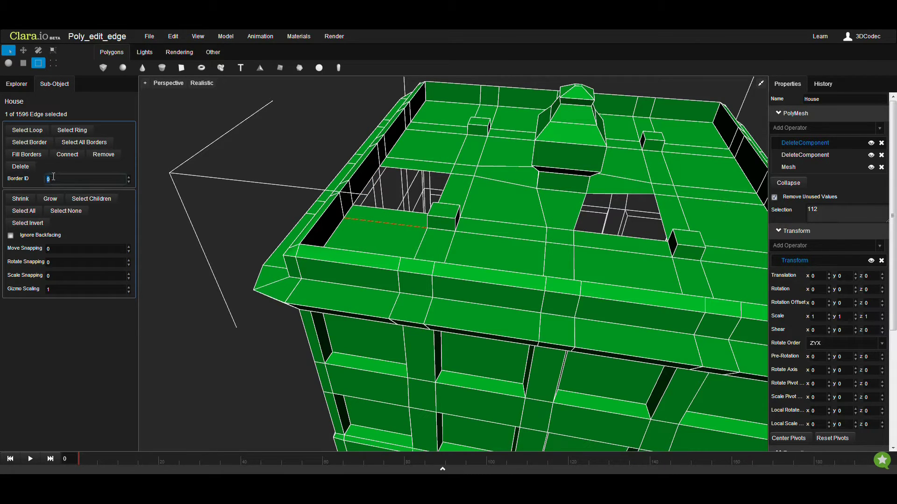
- Select the left roof hole's open border, and switch the selection to the right hole's border using Border ID 1
{"action": "left_click", "coordinate": [35, 145]}
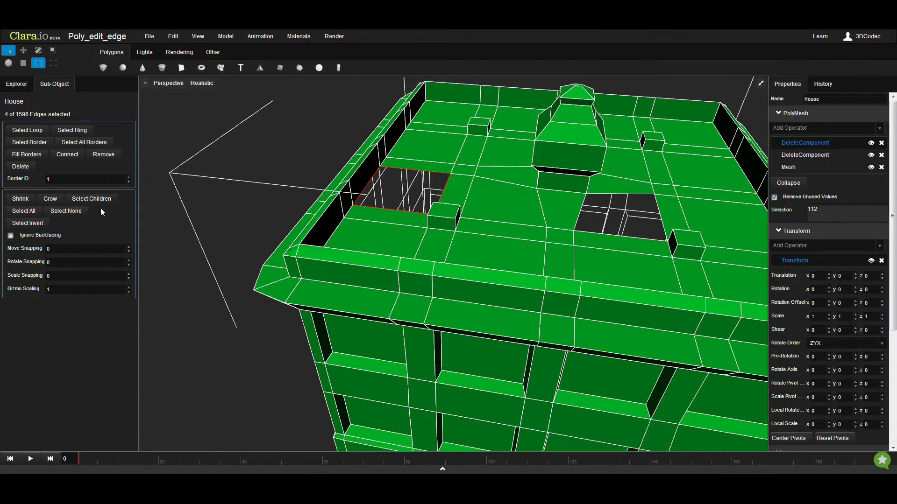
{"action": "double_click", "coordinate": [62, 180]}
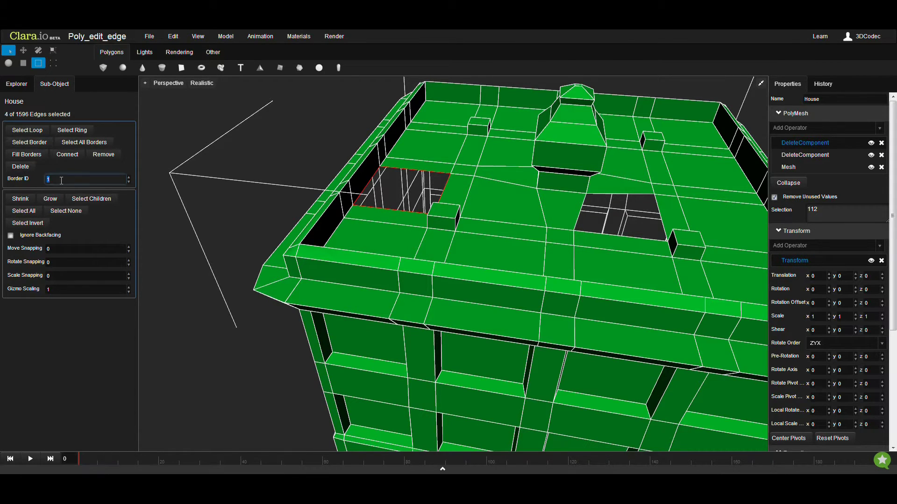
{"action": "left_click", "coordinate": [40, 147]}
- Fill the selected border of the right roof hole with a face
{"action": "middle_click_drag", "start_coordinate": [594, 255], "coordinate": [540, 262]}
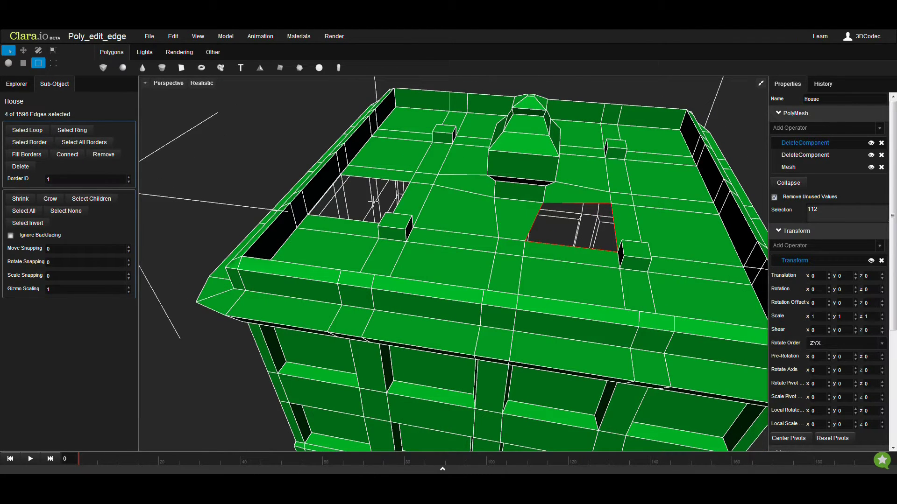
{"action": "mouse_move", "coordinate": [396, 250]}
{"action": "middle_mouse_down"}
{"action": "mouse_move", "coordinate": [399, 261]}
{"action": "mouse_move", "coordinate": [403, 248]}
{"action": "middle_mouse_up"}
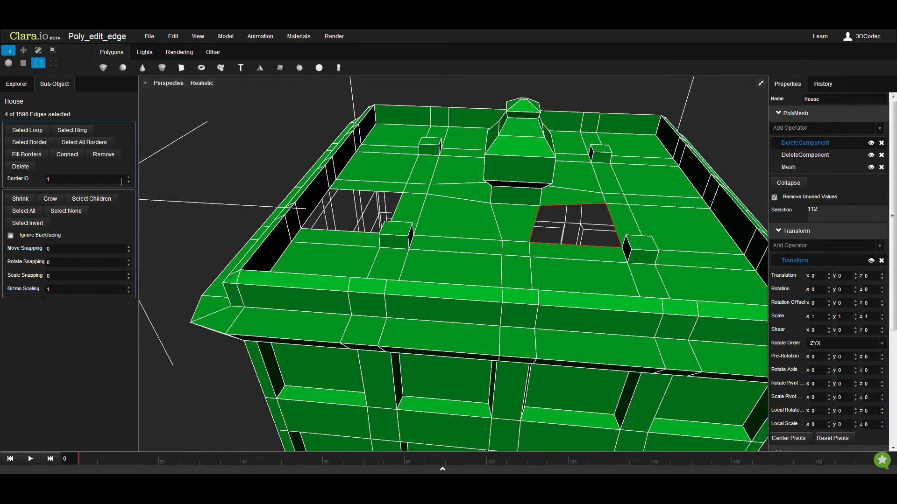
{"action": "left_click", "coordinate": [32, 157]}
{"action": "mouse_move", "coordinate": [477, 290]}
{"action": "middle_mouse_down"}
{"action": "mouse_move", "coordinate": [476, 318]}
{"action": "mouse_move", "coordinate": [486, 292]}
{"action": "middle_mouse_up"}
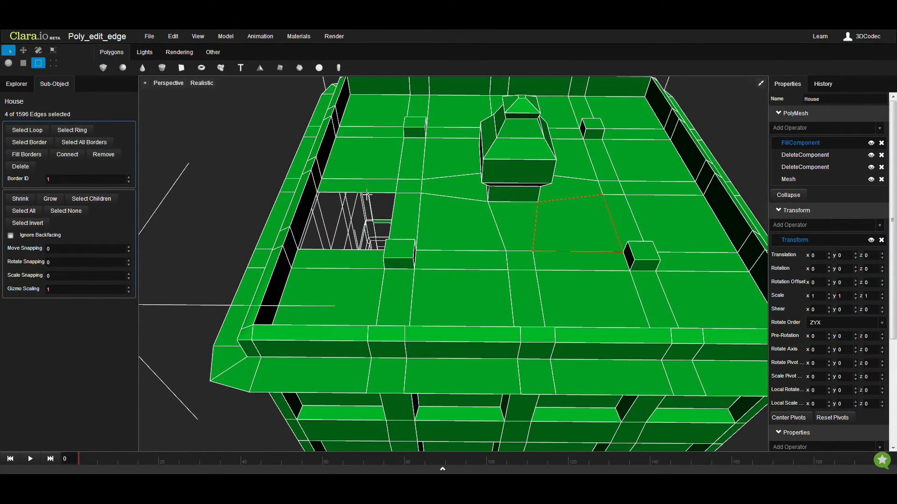
- Try to fill the left roof hole from its adjacent back and right edges, and remove the resulting fill operator
{"action": "middle_click_drag", "start_coordinate": [367, 195], "coordinate": [380, 201]}
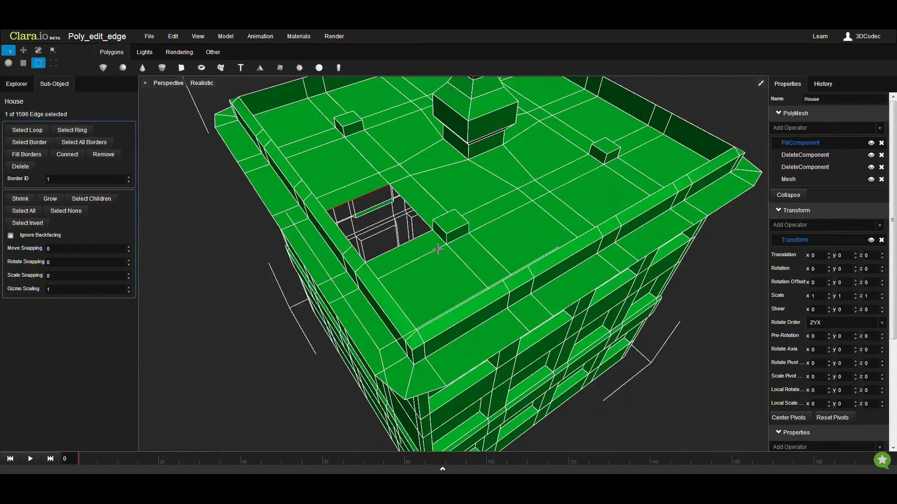
{"action": "middle_click_drag", "start_coordinate": [438, 248], "coordinate": [448, 267]}
{"action": "left_click", "coordinate": [410, 194], "text": "shift"}
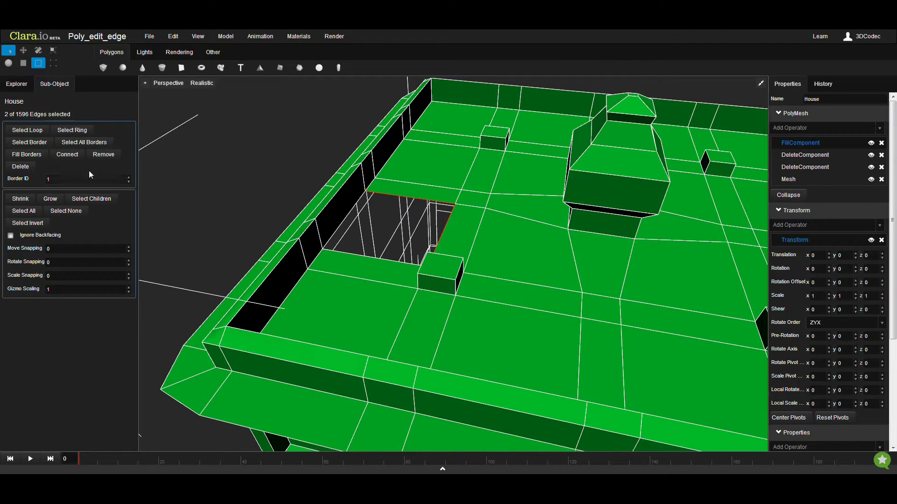
{"action": "left_click", "coordinate": [35, 156]}
{"action": "middle_click_drag", "start_coordinate": [336, 256], "coordinate": [404, 255]}
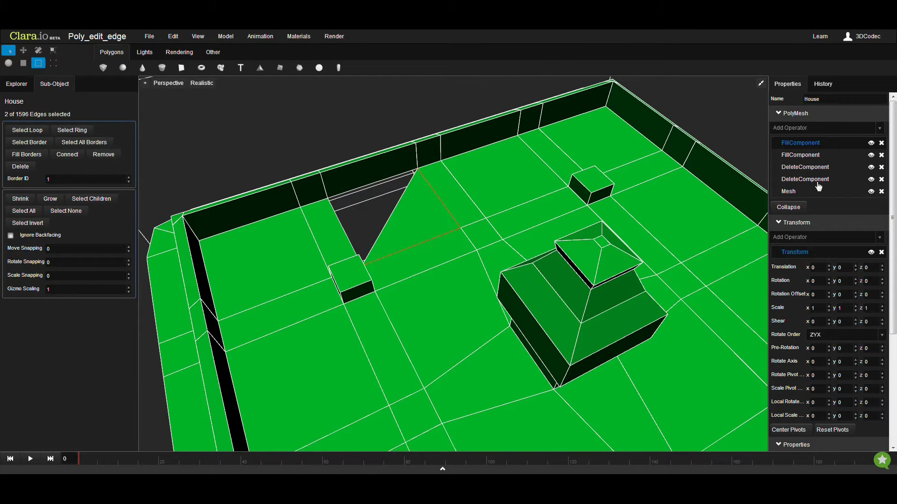
{"action": "left_click", "coordinate": [882, 143]}
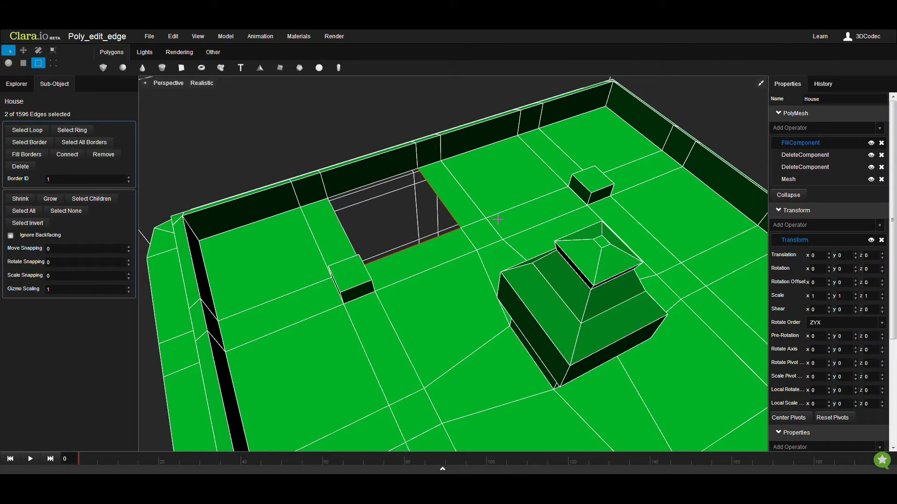
- Select the left roof hole's two opposite edges that run perpendicular to the adjacent parapet for border filling
{"action": "left_click", "coordinate": [431, 194]}
{"action": "left_click", "coordinate": [439, 250]}
{"action": "middle_click_drag", "start_coordinate": [420, 266], "coordinate": [354, 202]}
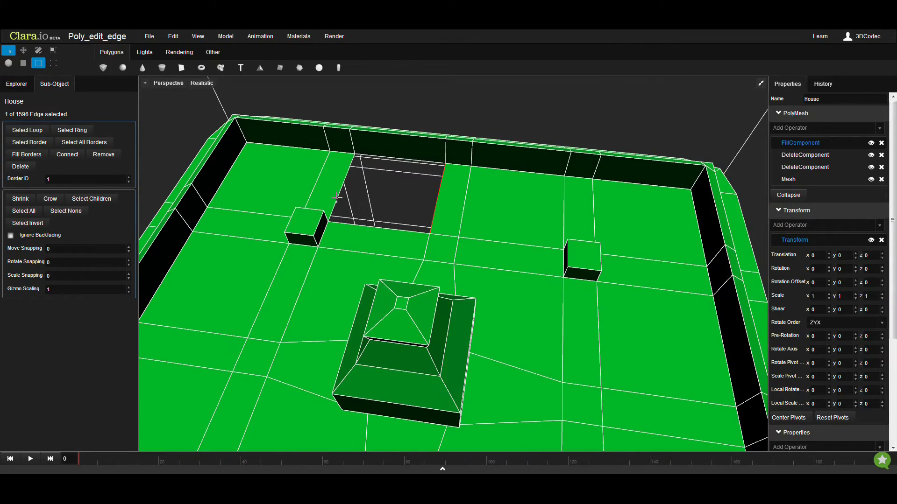
{"action": "left_click", "coordinate": [337, 198], "text": "shift"}
{"action": "right_click_drag", "start_coordinate": [345, 234], "coordinate": [397, 307]}
{"action": "scroll", "coordinate": [463, 263], "scroll_direction": "up", "scroll_amount": 3}
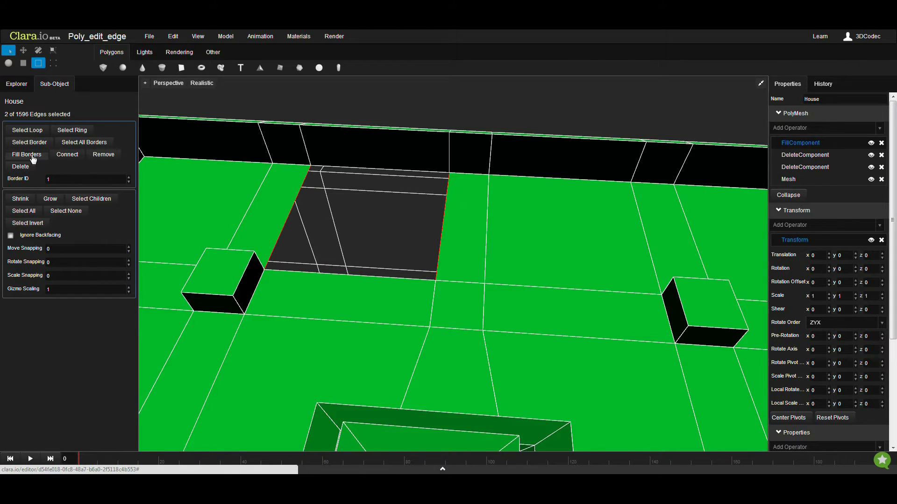
- Select all open borders on the roof and fill both holes at once
{"action": "right_click_drag", "start_coordinate": [206, 274], "coordinate": [425, 287]}
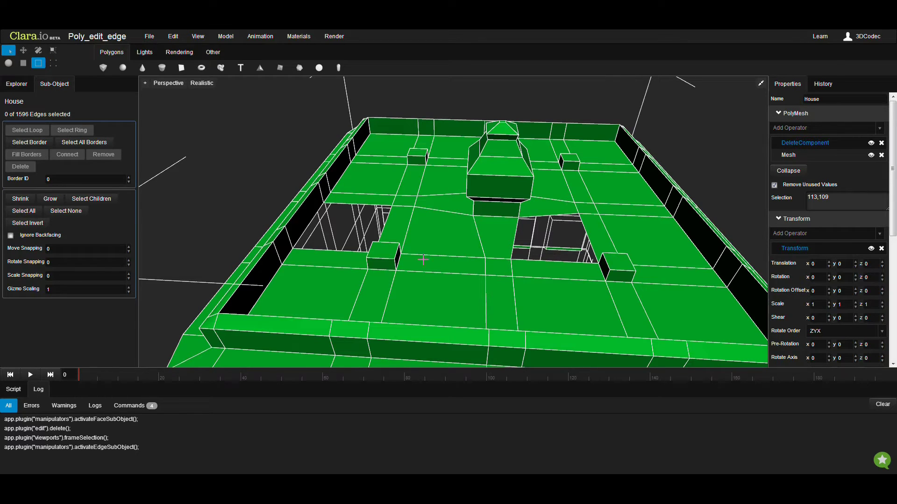
{"action": "right_click_drag", "start_coordinate": [423, 265], "coordinate": [416, 268]}
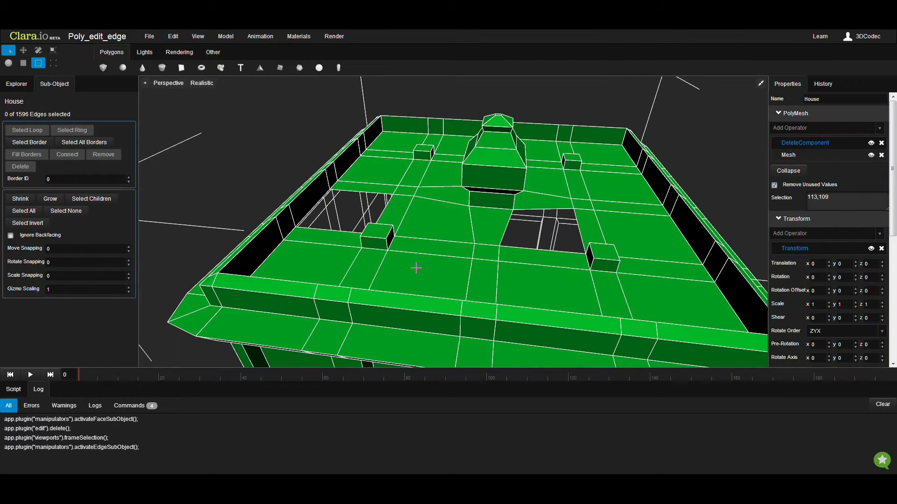
{"action": "left_click", "coordinate": [85, 144]}
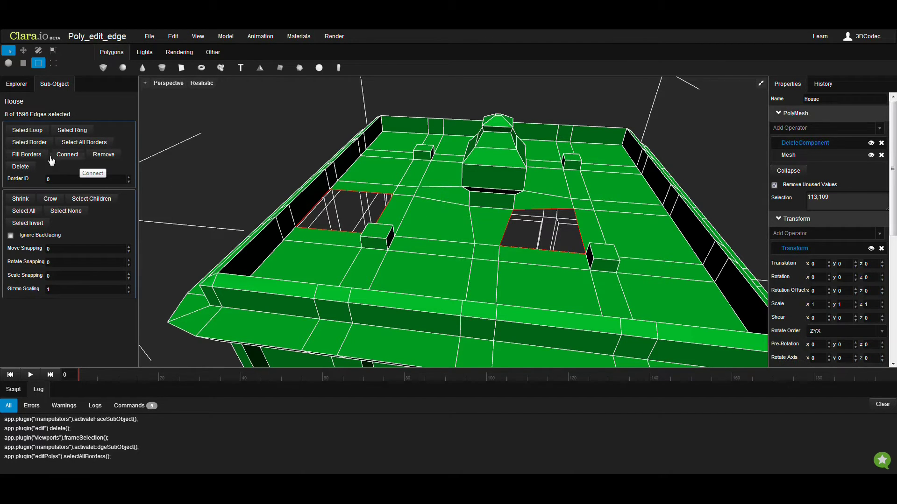
{"action": "left_click", "coordinate": [33, 155]}
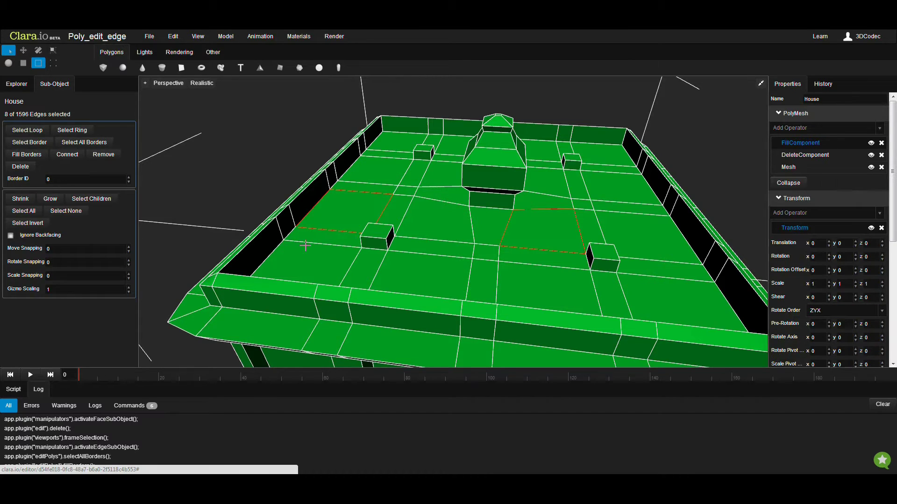
- Raise the filled roof face to the right of the tower about 1.2 units along Y, and undo the move
{"action": "middle_click_drag", "start_coordinate": [445, 255], "coordinate": [466, 263]}
{"action": "left_click", "coordinate": [21, 66]}
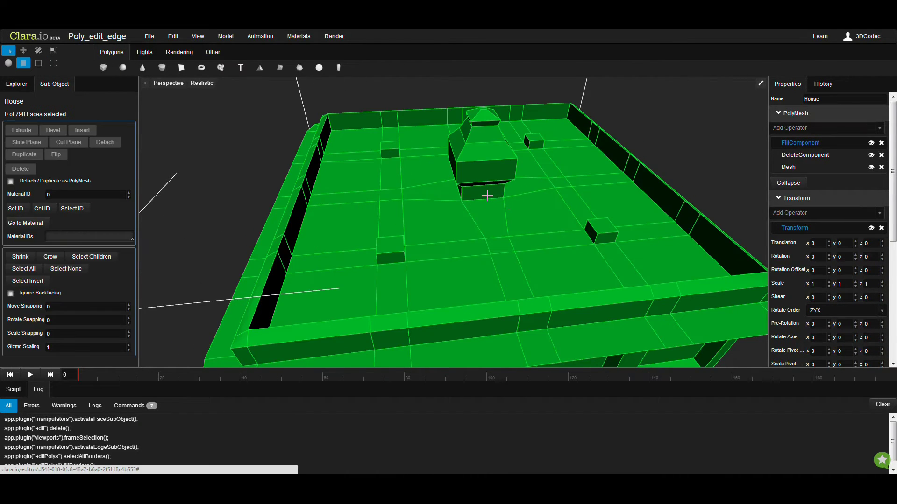
{"action": "left_click", "coordinate": [525, 214]}
{"action": "left_click", "coordinate": [23, 50]}
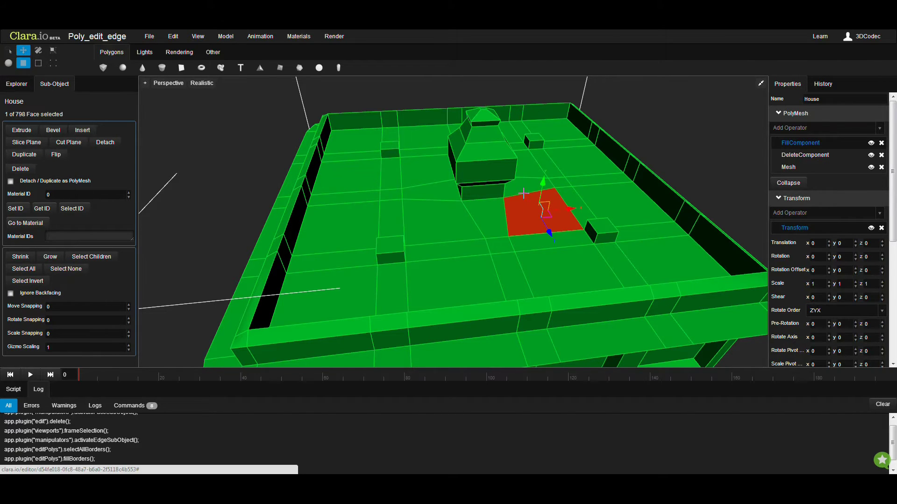
{"action": "left_click_drag", "start_coordinate": [541, 184], "coordinate": [544, 205]}
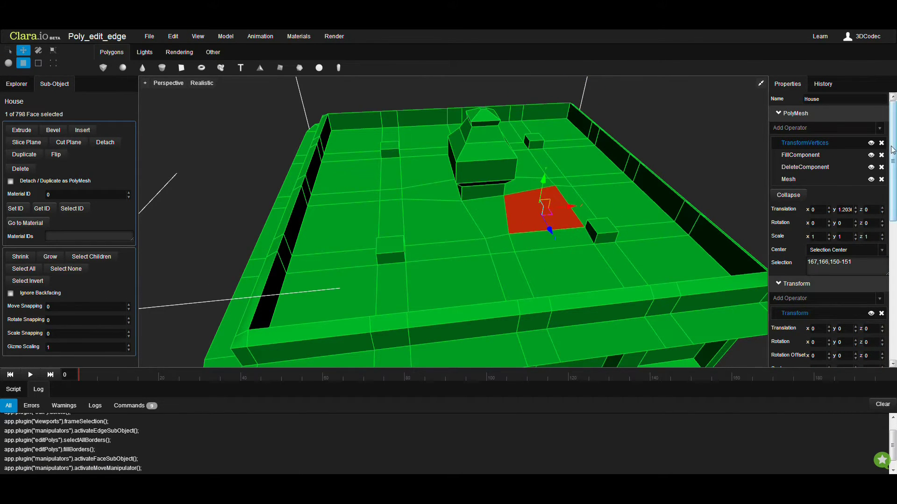
{"action": "key", "text": "ctrl+z"}
- Select the upper and lower edges of the facade panel between the top and second windows in the third column
{"action": "middle_click_drag", "start_coordinate": [506, 260], "coordinate": [451, 257]}
{"action": "scroll", "coordinate": [453, 262], "scroll_direction": "down", "scroll_amount": 3}
{"action": "left_click_drag", "start_coordinate": [451, 258], "coordinate": [406, 275], "text": "alt"}
{"action": "left_click", "coordinate": [38, 64]}
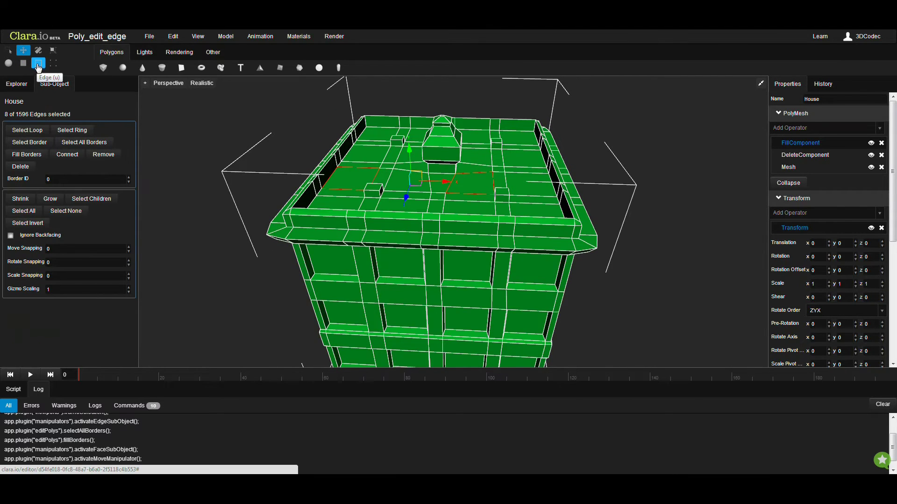
{"action": "key", "text": "ctrl+z"}
{"action": "left_click_drag", "start_coordinate": [464, 193], "coordinate": [457, 191], "text": "alt"}
{"action": "scroll", "coordinate": [454, 200], "scroll_direction": "up", "scroll_amount": 3}
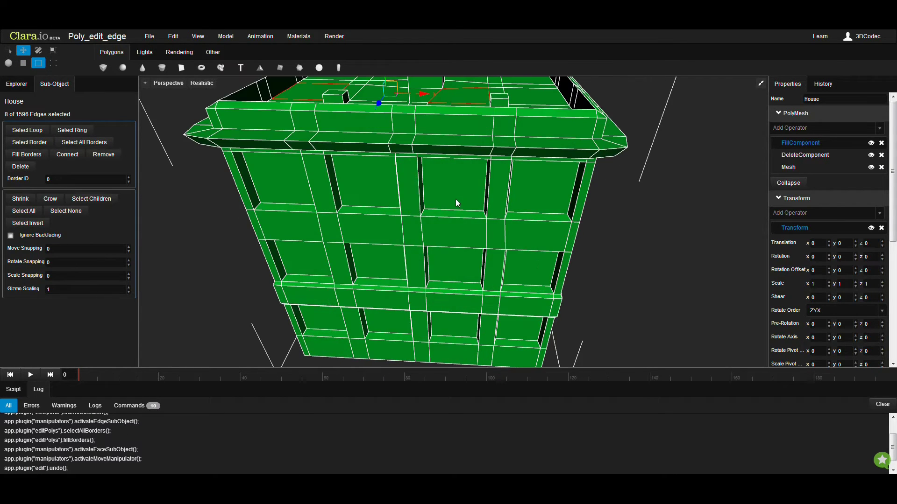
{"action": "middle_click_drag", "start_coordinate": [454, 200], "coordinate": [441, 187]}
{"action": "scroll", "coordinate": [436, 189], "scroll_direction": "up", "scroll_amount": 3}
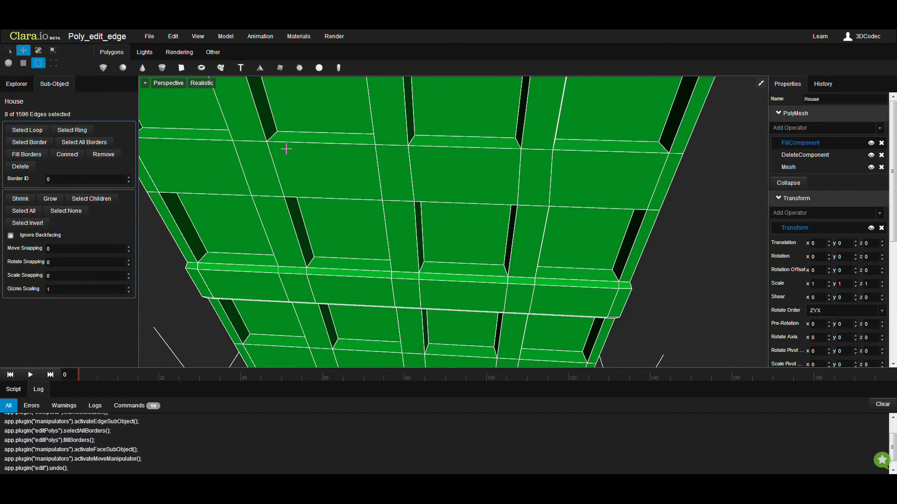
{"action": "left_click", "coordinate": [463, 148]}
{"action": "key", "text": "q"}
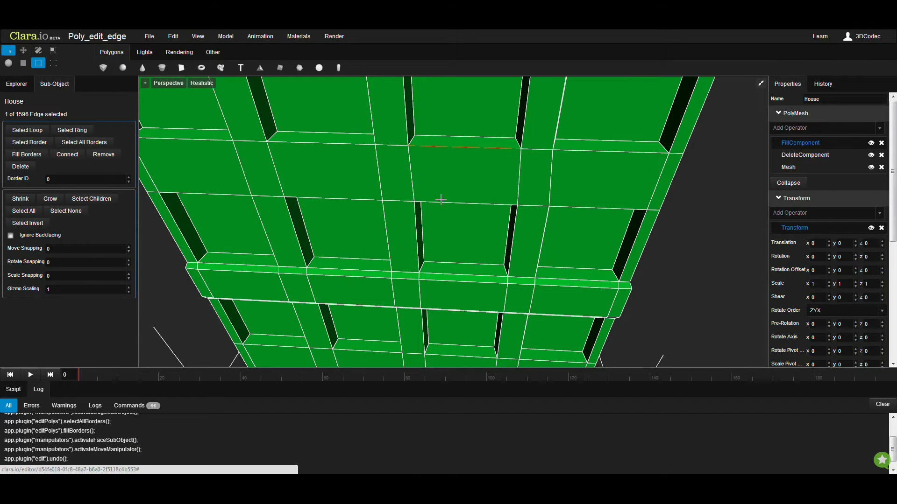
{"action": "left_click", "coordinate": [452, 202], "text": "ctrl"}
{"action": "middle_click_drag", "start_coordinate": [444, 230], "coordinate": [451, 180]}
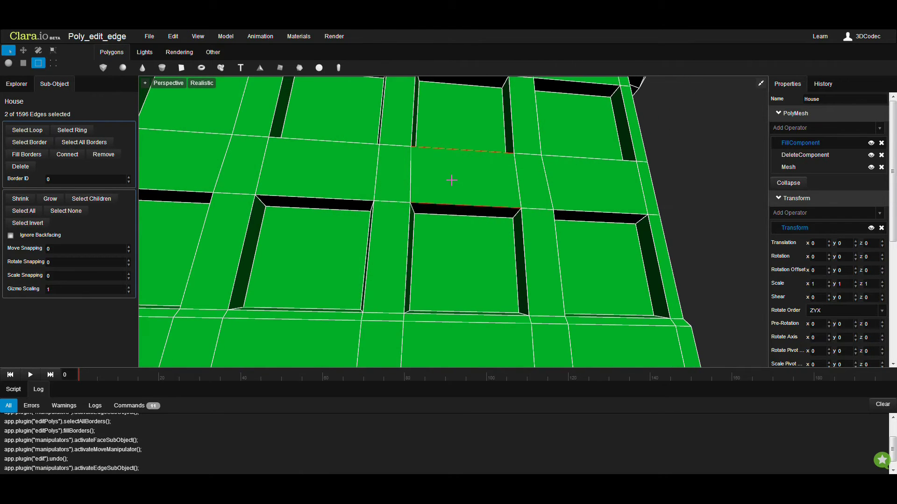
- Connect the two selected panel edges and set the Connect operator's Segments to 5
{"action": "left_click", "coordinate": [67, 154]}
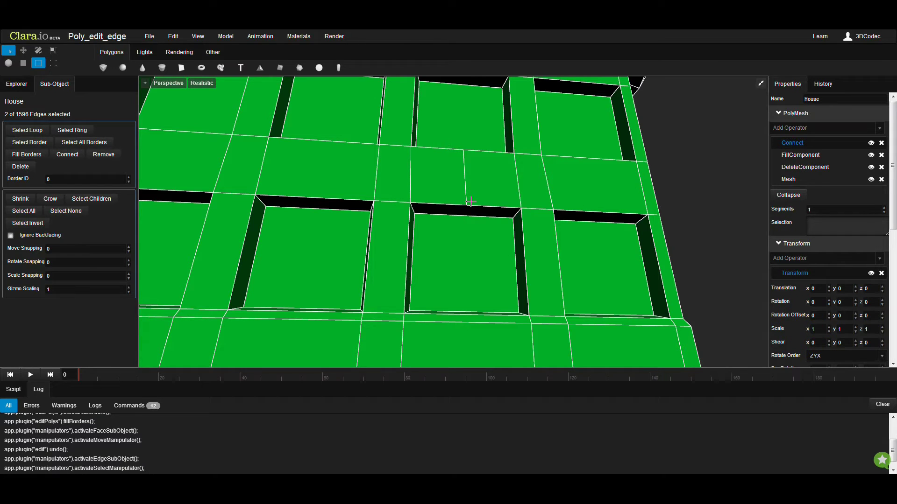
{"action": "left_click_drag", "start_coordinate": [470, 204], "coordinate": [470, 178], "text": "alt"}
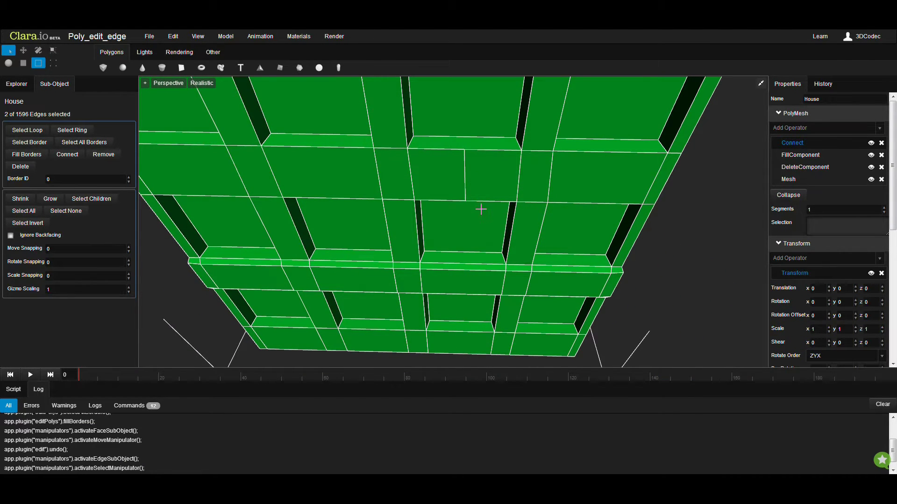
{"action": "left_click_drag", "start_coordinate": [482, 209], "coordinate": [498, 195], "text": "alt"}
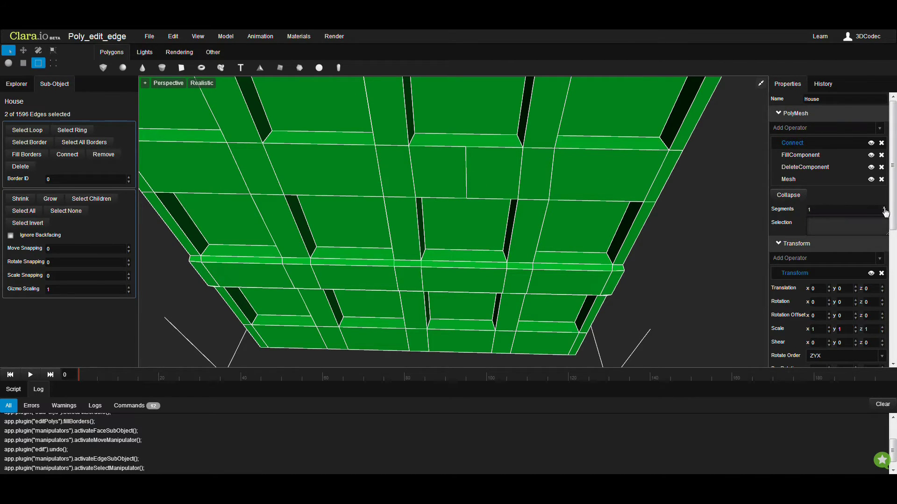
{"action": "left_click", "coordinate": [808, 209]}
{"action": "type", "text": "3"}
{"action": "key", "text": "Return"}
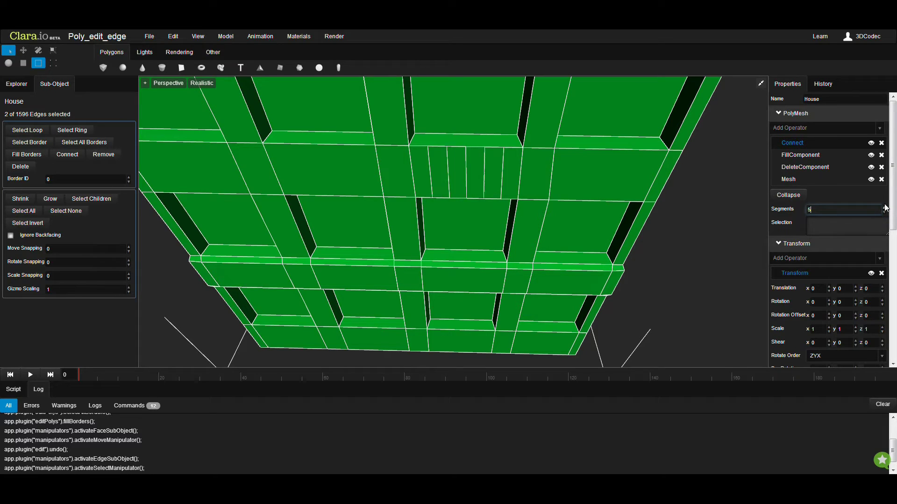
- Remove the Connect operator from the House mesh
{"action": "left_click", "coordinate": [881, 142]}
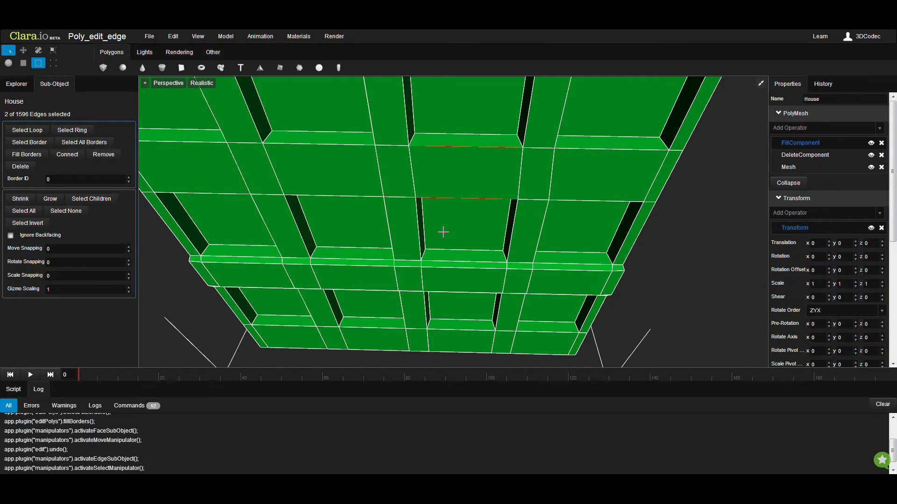
{"action": "middle_click_drag", "start_coordinate": [443, 229], "coordinate": [439, 175]}
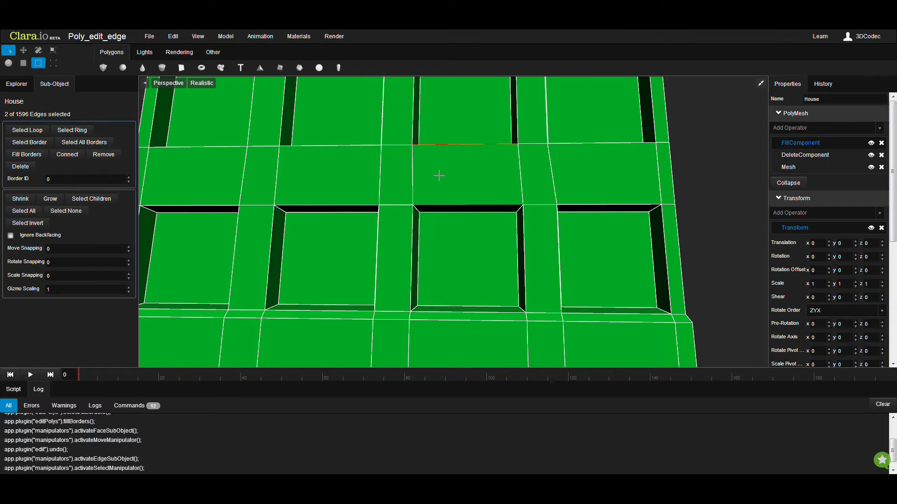
{"action": "mouse_move", "coordinate": [456, 189]}
{"action": "right_mouse_down"}
{"action": "mouse_move", "coordinate": [444, 199]}
{"action": "mouse_move", "coordinate": [457, 186]}
{"action": "right_mouse_up"}
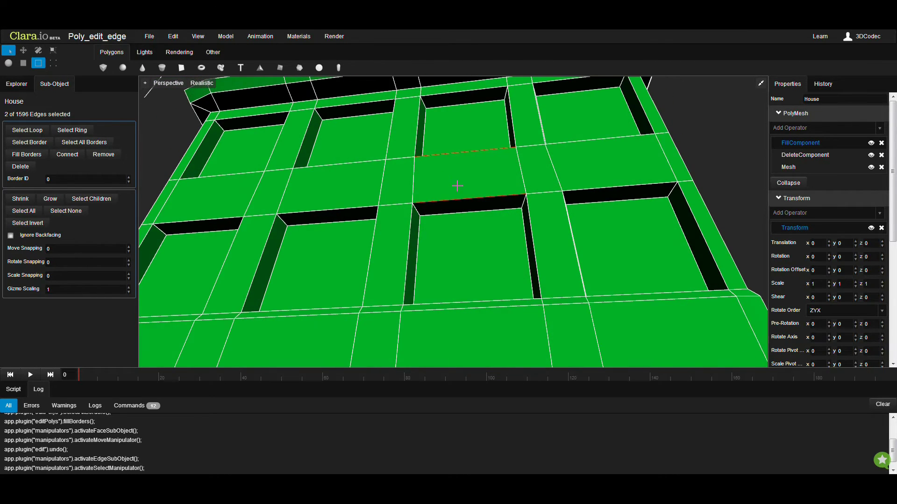
- Add edges around the lower windows in the two middle columns and the panel edges above them to the selection
{"action": "left_click", "coordinate": [417, 247], "text": "shift"}
{"action": "left_click", "coordinate": [408, 250], "text": "shift"}
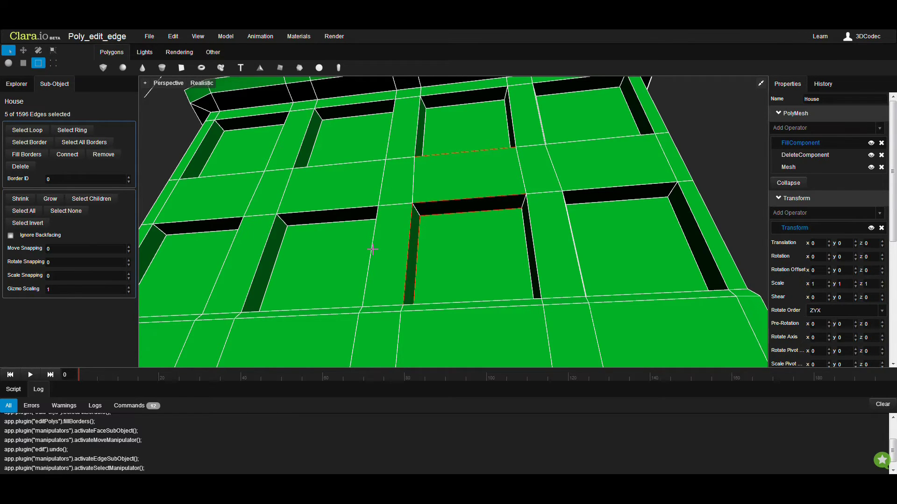
{"action": "left_click", "coordinate": [372, 249], "text": "shift"}
{"action": "right_click_drag", "start_coordinate": [373, 269], "coordinate": [398, 274]}
{"action": "left_click", "coordinate": [362, 252], "text": "shift"}
{"action": "left_click", "coordinate": [322, 186], "text": "ctrl"}
{"action": "left_click", "coordinate": [320, 172], "text": "ctrl"}
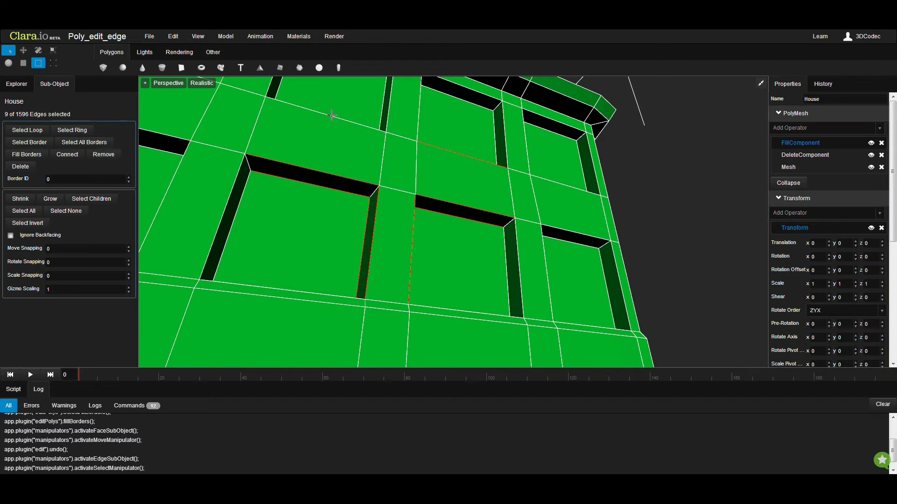
{"action": "left_click", "coordinate": [332, 116], "text": "ctrl"}
{"action": "right_click_drag", "start_coordinate": [414, 166], "coordinate": [391, 199]}
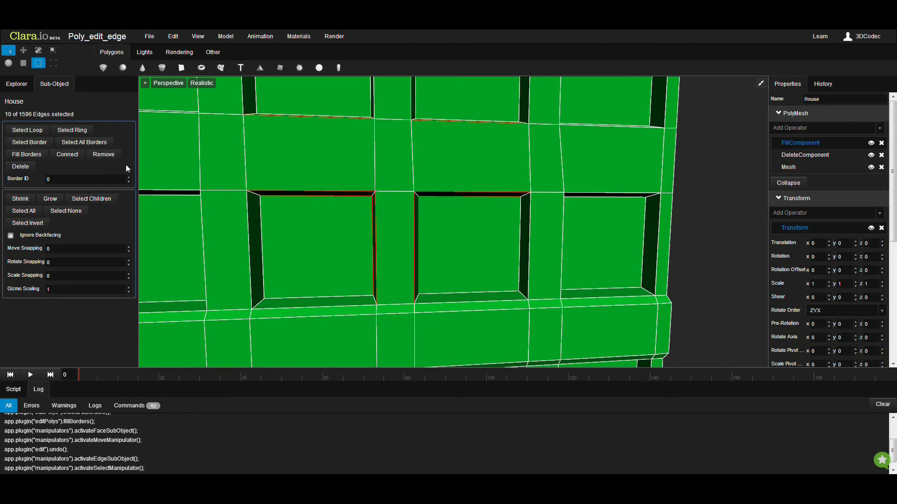
- Connect the selected panel and window edges and set the Connect operator's Segments to 5
{"action": "left_click", "coordinate": [70, 158]}
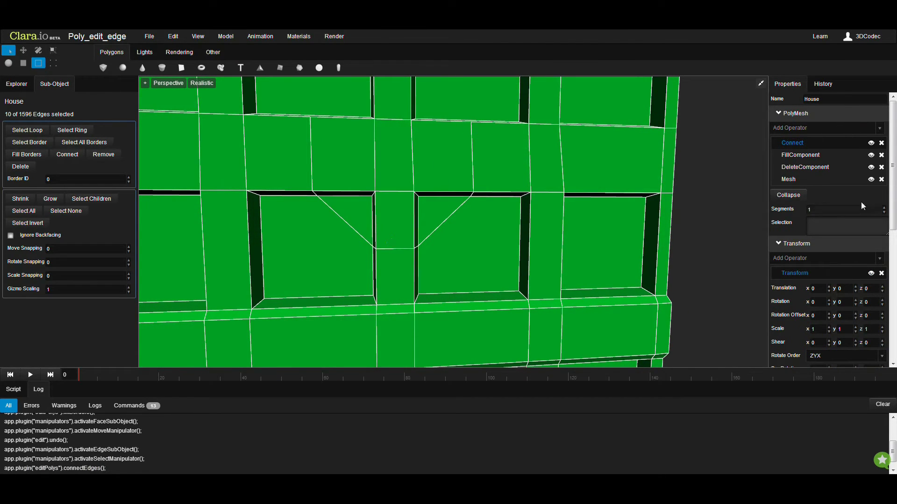
{"action": "left_click", "coordinate": [885, 208]}
{"action": "left_click", "coordinate": [884, 208]}
{"action": "left_click", "coordinate": [884, 208]}
{"action": "left_click", "coordinate": [884, 208]}
{"action": "right_click_drag", "start_coordinate": [472, 176], "coordinate": [502, 164]}
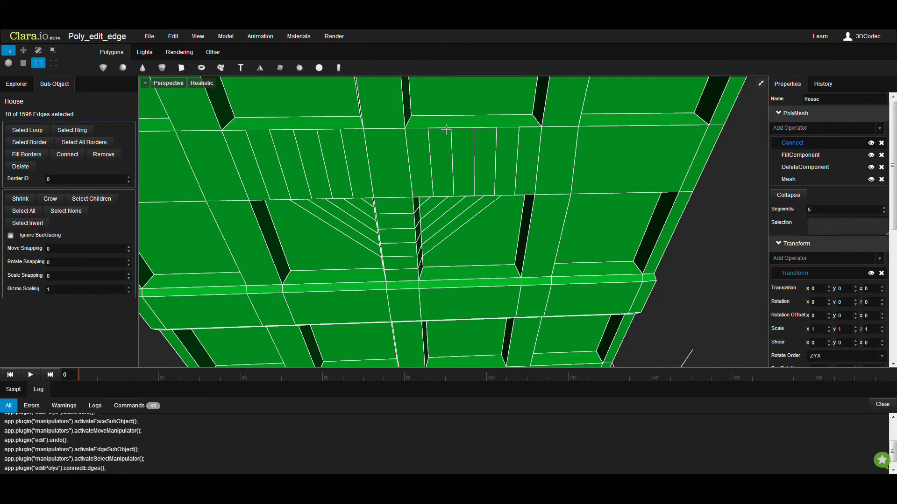
{"action": "right_click_drag", "start_coordinate": [432, 147], "coordinate": [497, 139]}
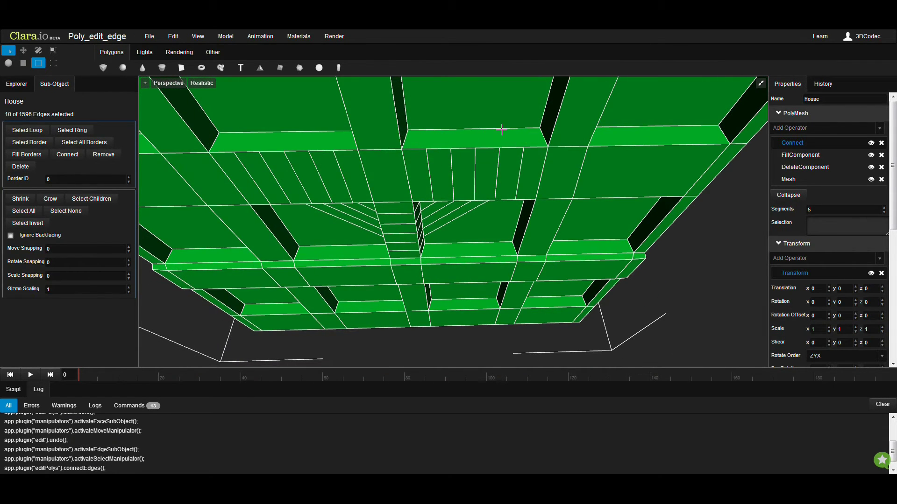
{"action": "right_click_drag", "start_coordinate": [463, 253], "coordinate": [482, 221]}
{"action": "scroll", "coordinate": [481, 221], "scroll_direction": "down", "scroll_amount": 3}
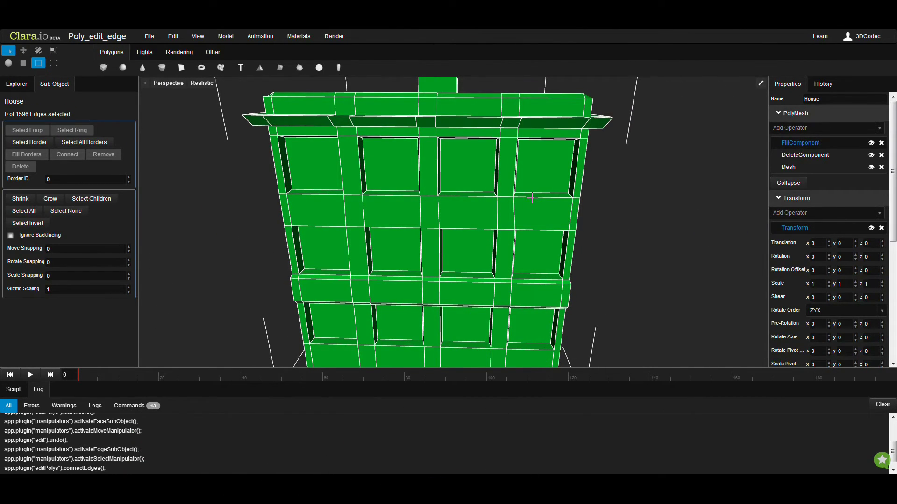
- Select the edge rings running through the two outer window columns of the House facade and across the roof
{"action": "double_click", "coordinate": [532, 198]}
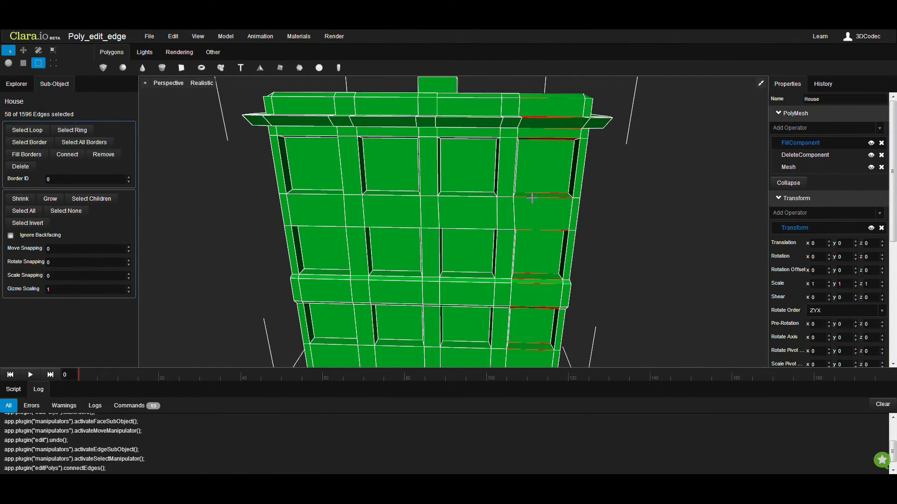
{"action": "mouse_move", "coordinate": [531, 198]}
{"action": "right_mouse_down"}
{"action": "mouse_move", "coordinate": [541, 210]}
{"action": "mouse_move", "coordinate": [530, 207]}
{"action": "right_mouse_up"}
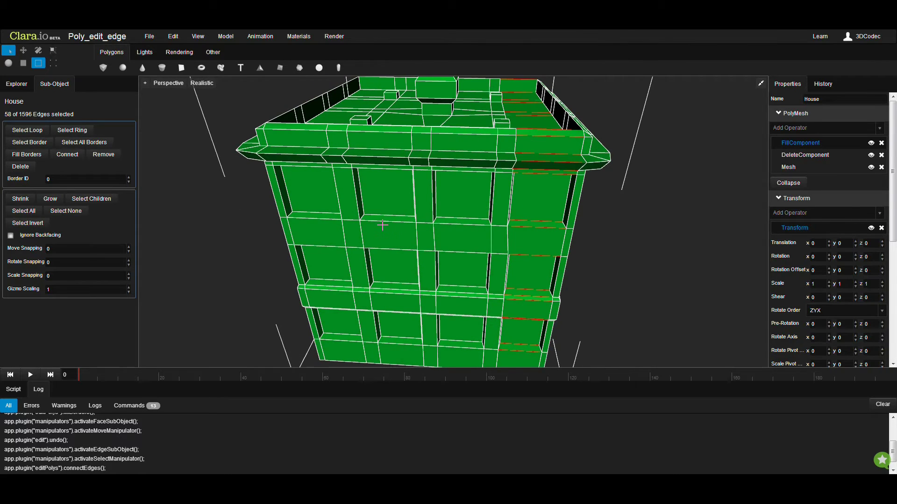
{"action": "double_click", "coordinate": [327, 219], "text": "ctrl"}
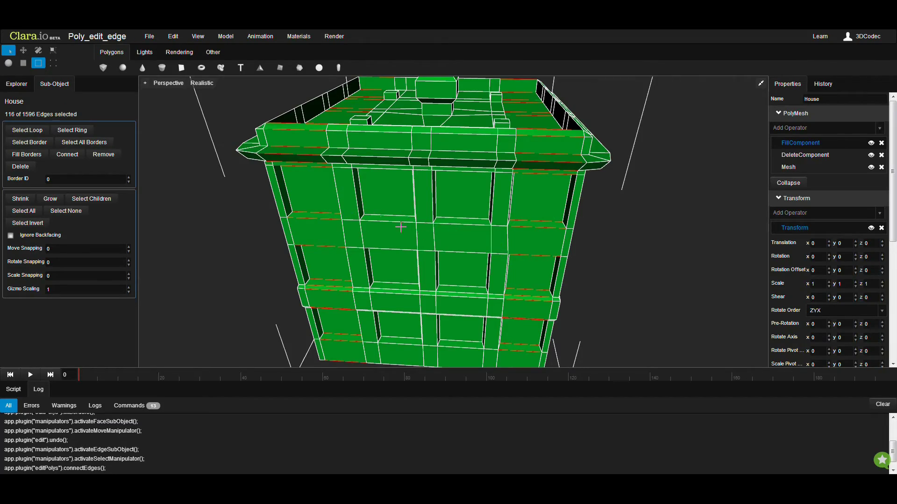
{"action": "right_click_drag", "start_coordinate": [386, 217], "coordinate": [336, 180]}
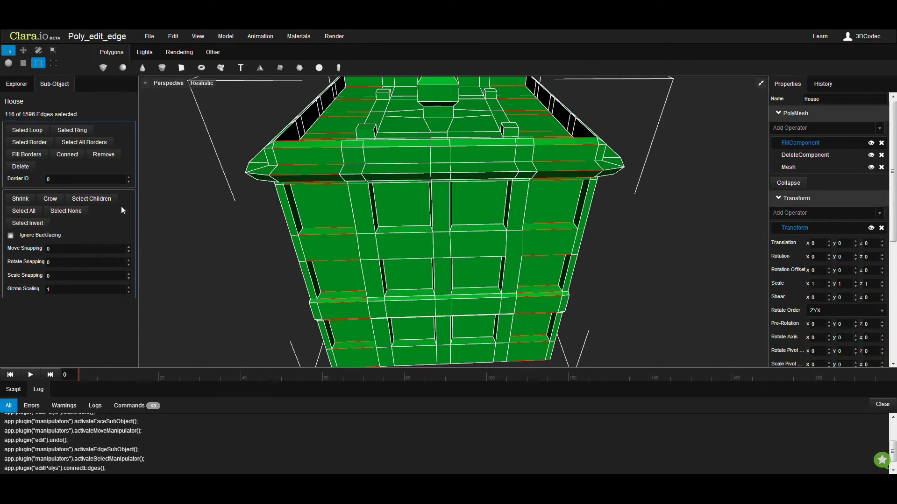
- Connect the two selected edge rings and set the Connect operator's Segments to 12
{"action": "left_click", "coordinate": [62, 158]}
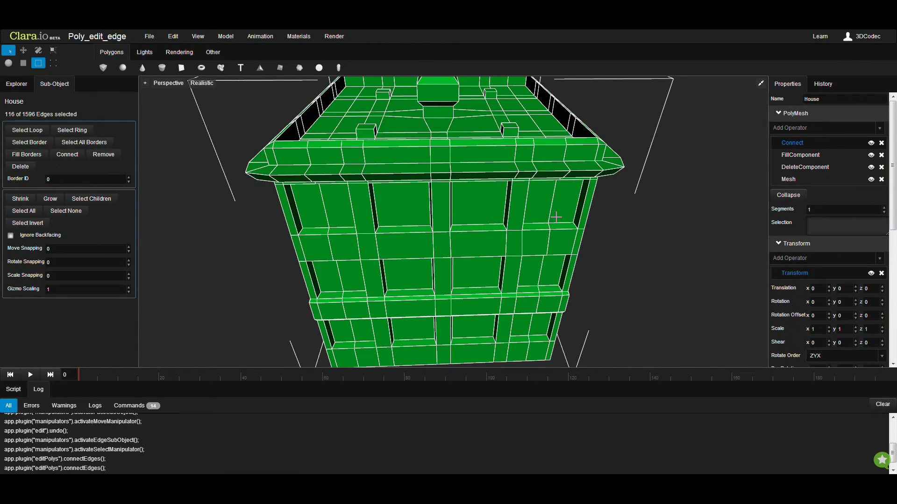
{"action": "left_click", "coordinate": [885, 208]}
{"action": "left_click_drag", "start_coordinate": [886, 211], "coordinate": [887, 211]}
{"action": "scroll", "coordinate": [434, 239], "scroll_direction": "down", "scroll_amount": 5}
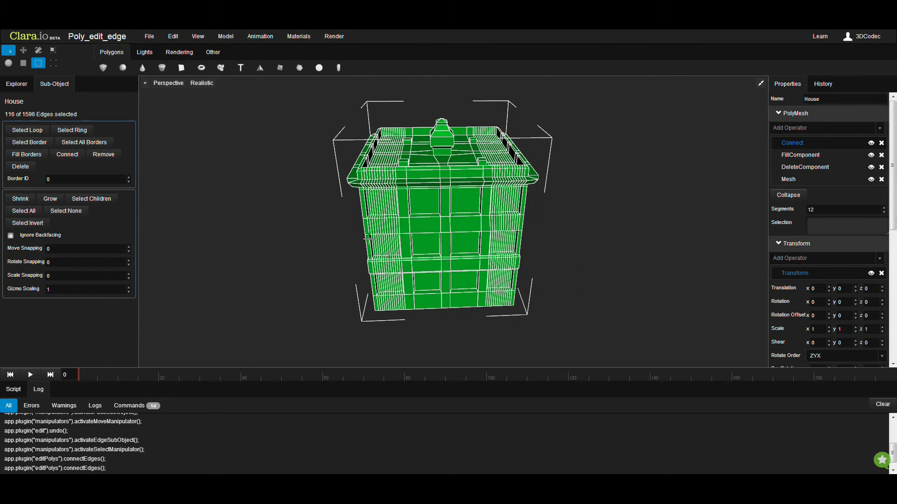
- Remove the ring Connect operator from the House mesh and clear the edge selection
{"action": "left_click", "coordinate": [881, 143]}
{"action": "scroll", "coordinate": [521, 208], "scroll_direction": "up", "scroll_amount": 3}
{"action": "scroll", "coordinate": [521, 207], "scroll_direction": "up", "scroll_amount": 5}
{"action": "left_click", "coordinate": [153, 188]}
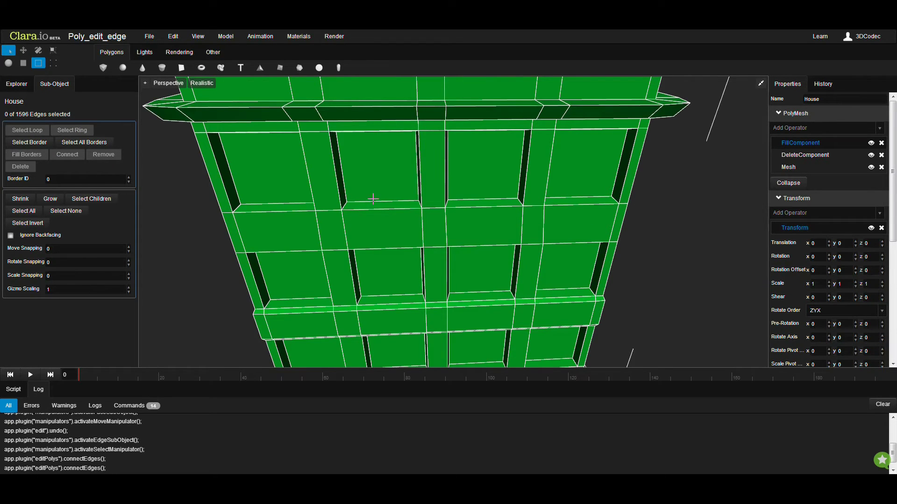
- Delete the vertical edge beside the first-column panel between the top and second windows, and discard the resulting DeleteComponent operator
{"action": "middle_click_drag", "start_coordinate": [358, 247], "coordinate": [354, 208]}
{"action": "left_click", "coordinate": [343, 167]}
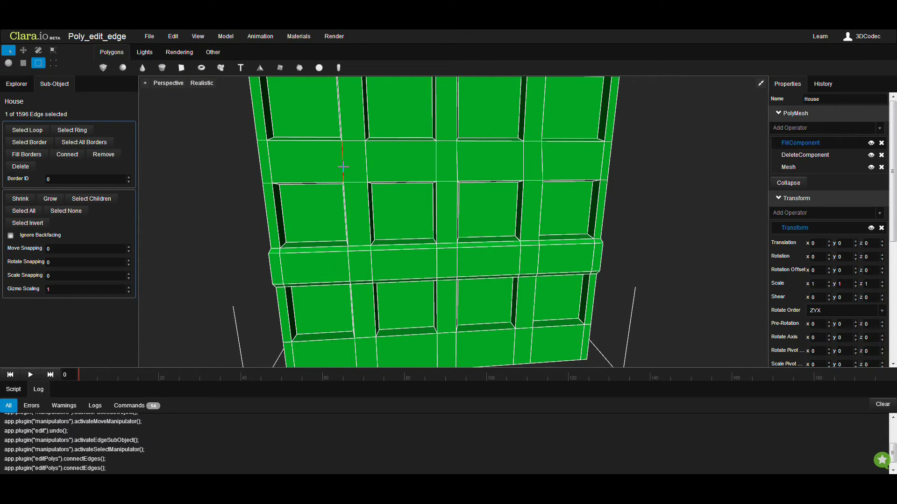
{"action": "key", "text": "Delete"}
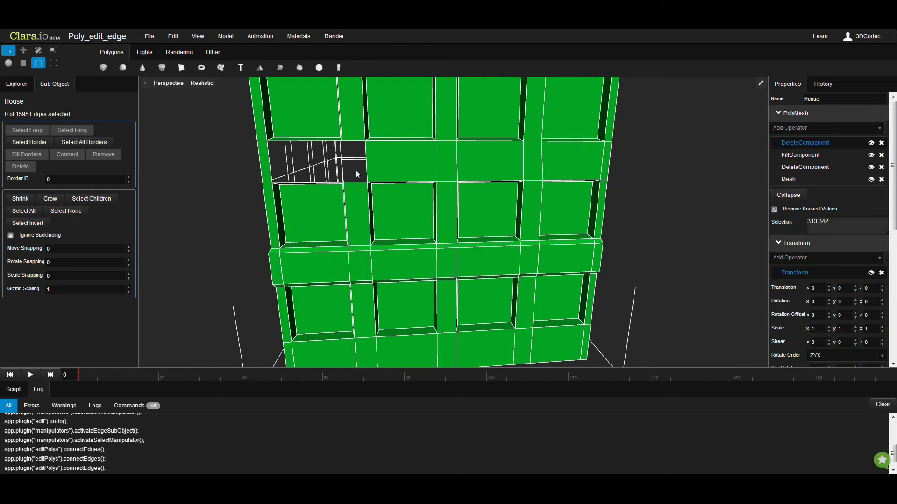
{"action": "middle_click_drag", "start_coordinate": [355, 175], "coordinate": [413, 206]}
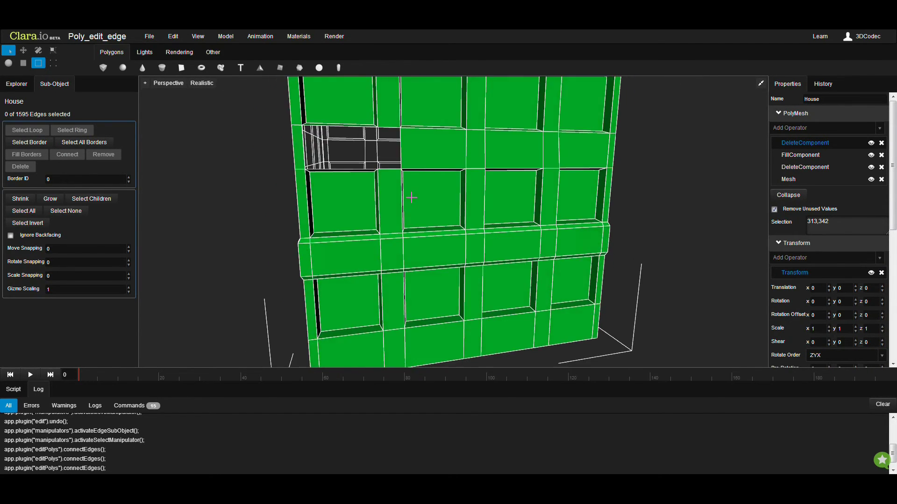
{"action": "middle_click_drag", "start_coordinate": [411, 197], "coordinate": [409, 206]}
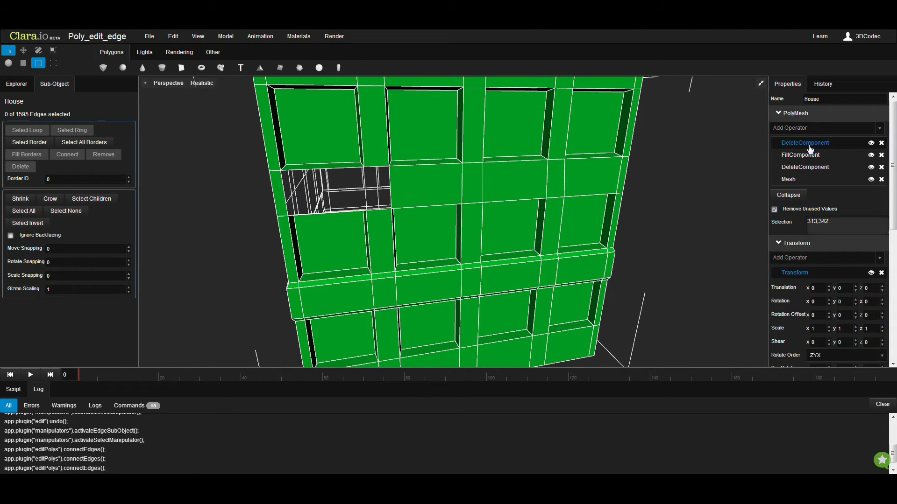
{"action": "left_click", "coordinate": [881, 143]}
- Dissolve the vertical edge beside the first-column panel between the top and second windows using Remove
{"action": "middle_click_drag", "start_coordinate": [472, 222], "coordinate": [434, 221]}
{"action": "left_click", "coordinate": [334, 154]}
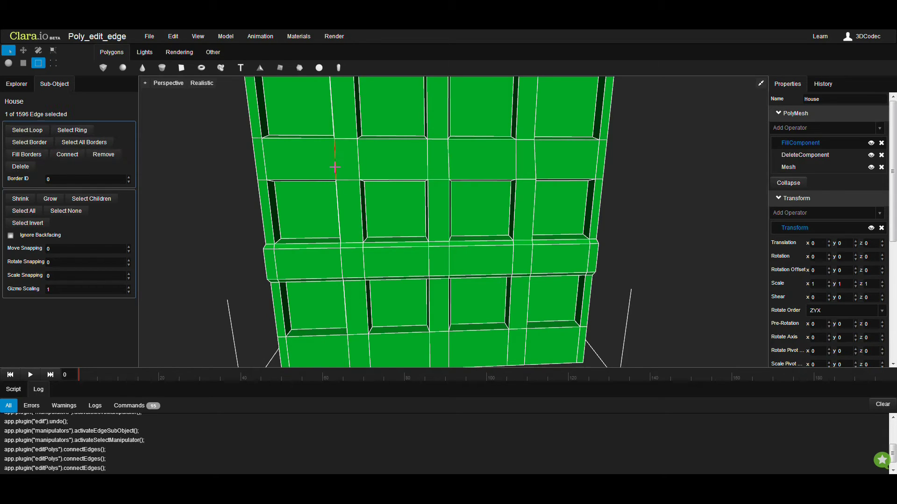
{"action": "left_click", "coordinate": [101, 155]}
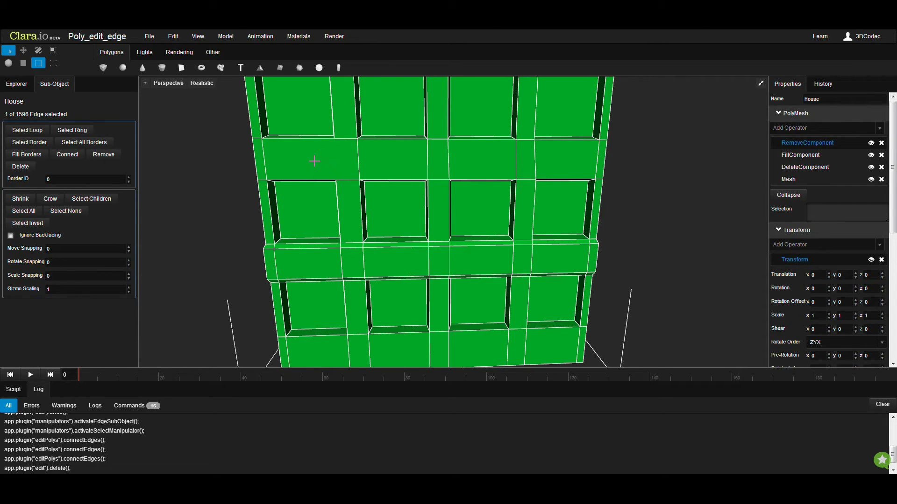
{"action": "middle_click_drag", "start_coordinate": [346, 171], "coordinate": [346, 162]}
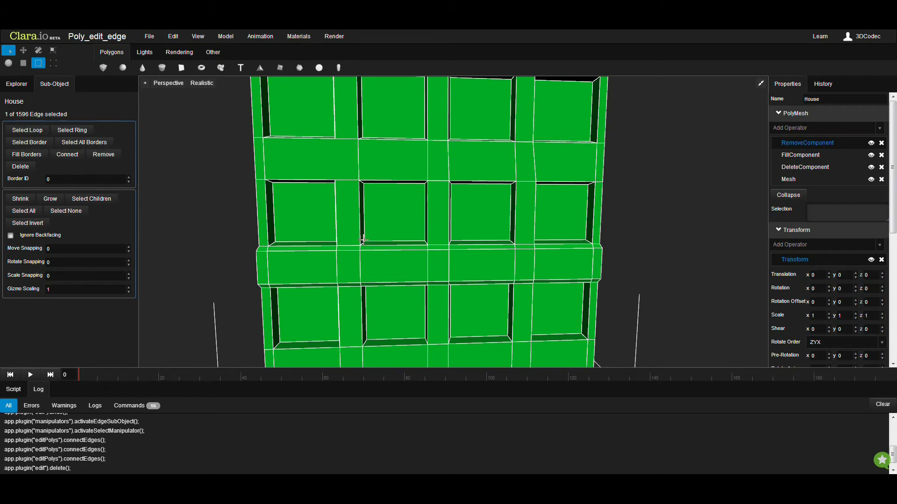
- Remove three adjacent upper edges of the ledge, spanning the second window column and the pillars on either side
{"action": "left_click", "coordinate": [350, 251]}
{"action": "left_click", "coordinate": [424, 254], "text": "shift"}
{"action": "scroll", "coordinate": [400, 288], "scroll_direction": "up", "scroll_amount": 3}
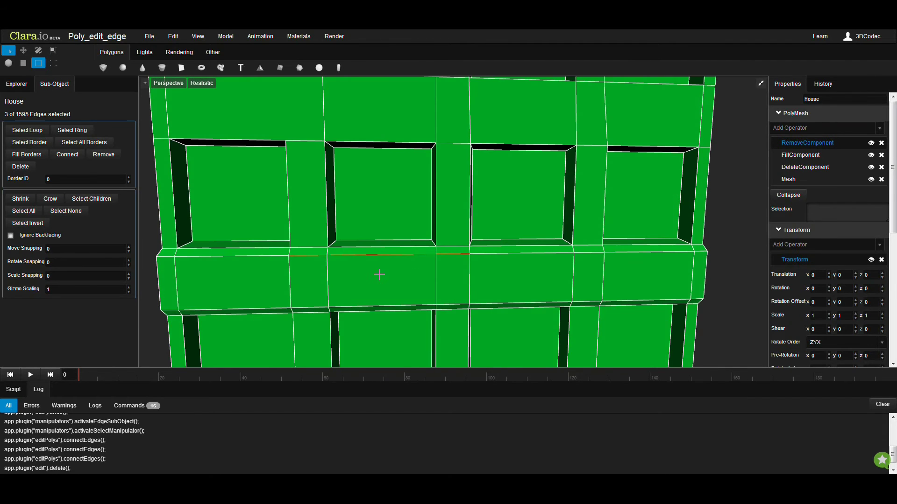
{"action": "left_click", "coordinate": [104, 154]}
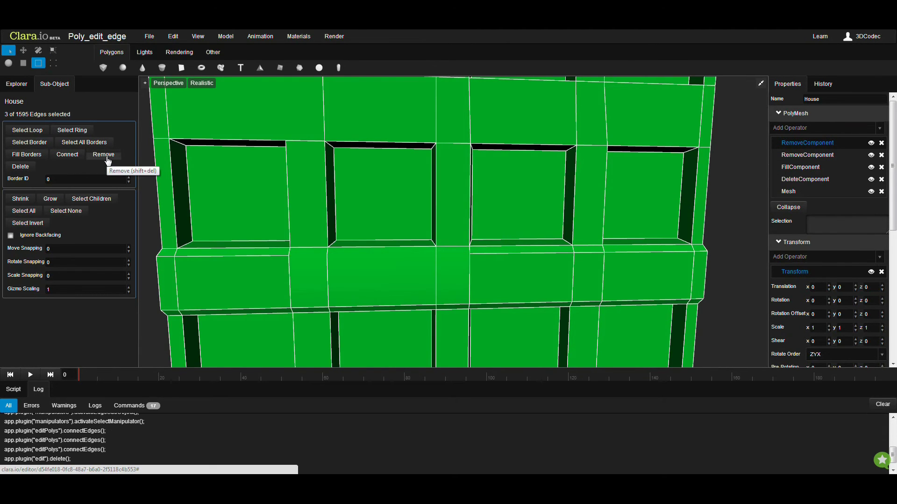
{"action": "middle_click_drag", "start_coordinate": [295, 269], "coordinate": [267, 261]}
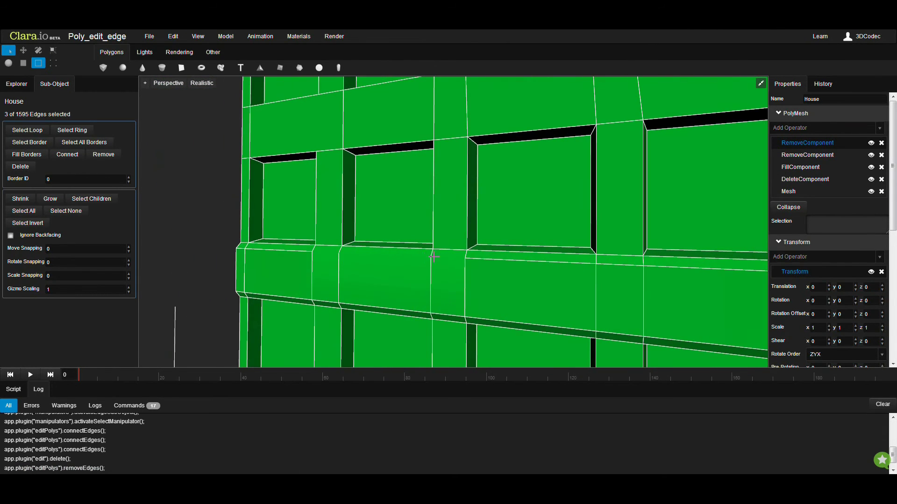
{"action": "scroll", "coordinate": [398, 266], "scroll_direction": "up", "scroll_amount": 5}
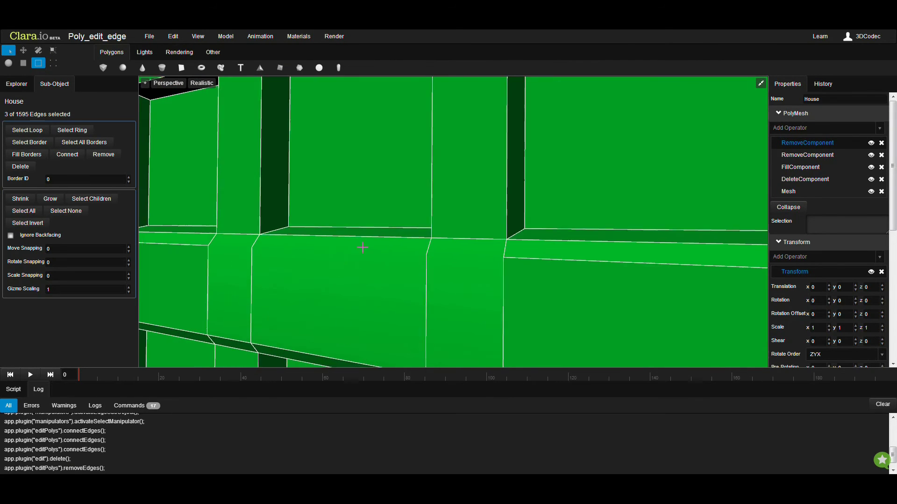
{"action": "middle_click_drag", "start_coordinate": [381, 242], "coordinate": [375, 243]}
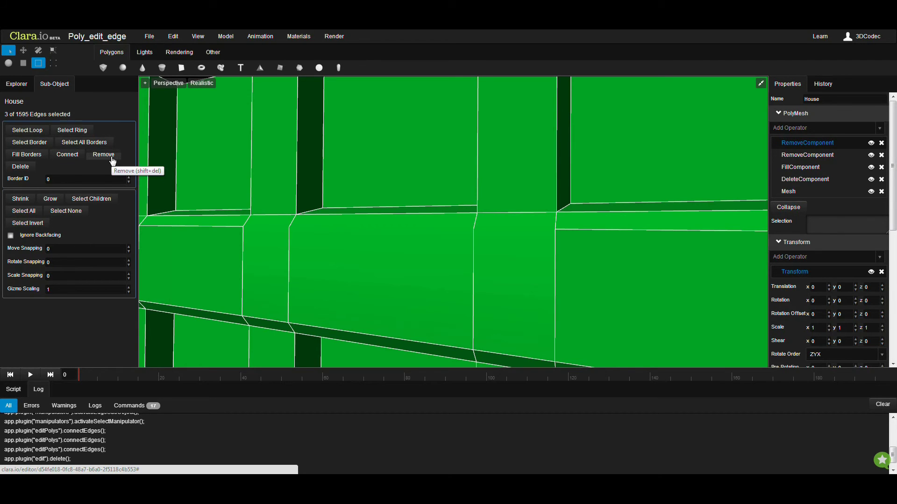
- In vertex mode, remove the two leftover ledge vertices at the ends of the second window column
{"action": "left_click", "coordinate": [54, 64]}
{"action": "left_click", "coordinate": [289, 227]}
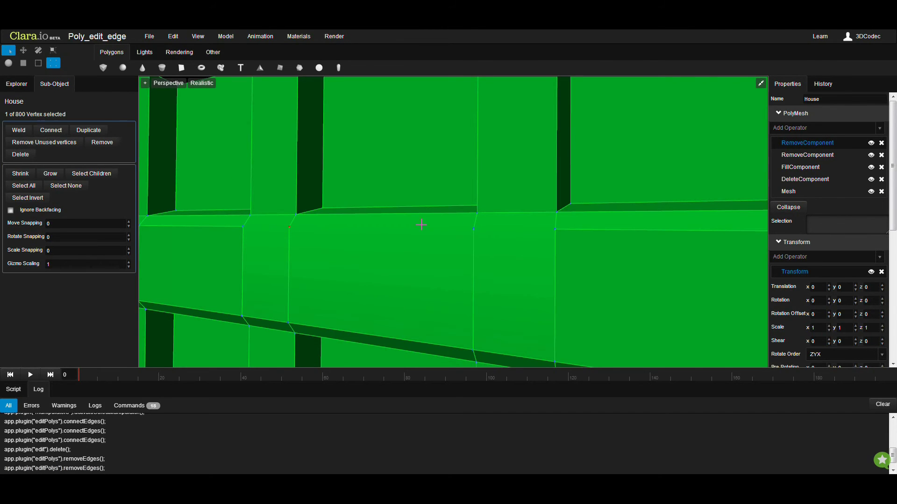
{"action": "left_click", "coordinate": [474, 228], "text": "shift"}
{"action": "middle_click_drag", "start_coordinate": [419, 267], "coordinate": [433, 254]}
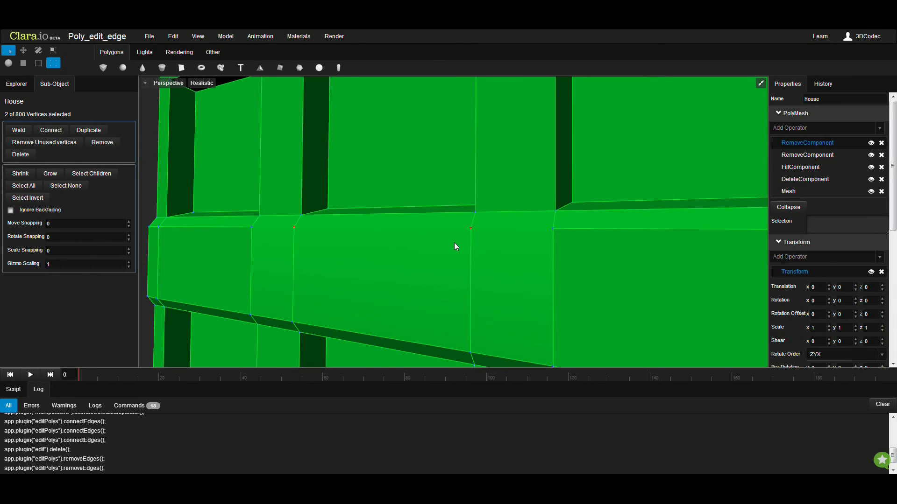
{"action": "left_click", "coordinate": [102, 142]}
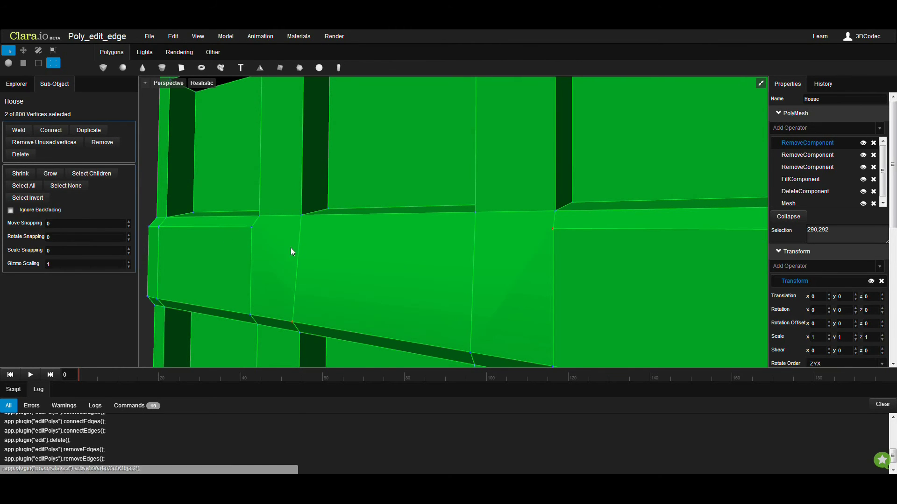
{"action": "right_click_drag", "start_coordinate": [298, 248], "coordinate": [344, 256]}
- Undo the vertex removal and discard the RemoveComponent operator that took out the ledge edges
{"action": "key", "text": "BackSpace"}
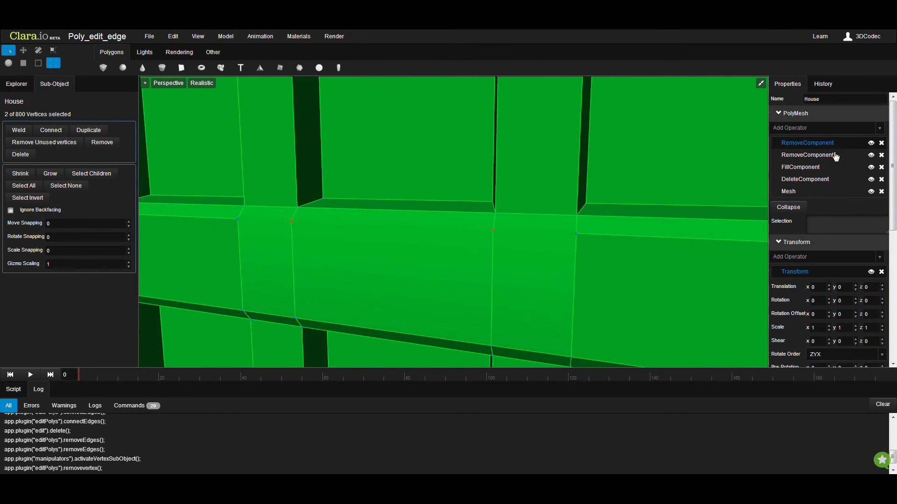
{"action": "left_click", "coordinate": [881, 147]}
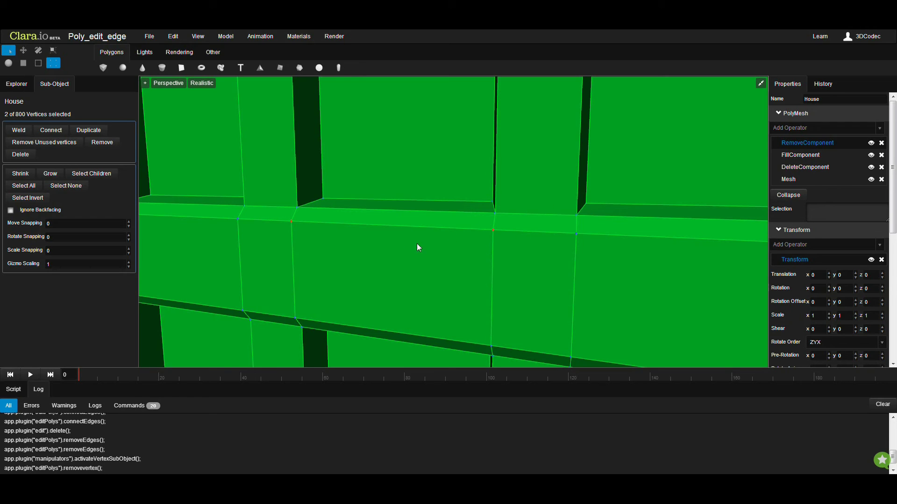
- In edge mode, select three upper ledge edges spanning the second window column, centre pillar and third window column
{"action": "right_click_drag", "start_coordinate": [404, 245], "coordinate": [398, 246]}
{"action": "left_click", "coordinate": [38, 63]}
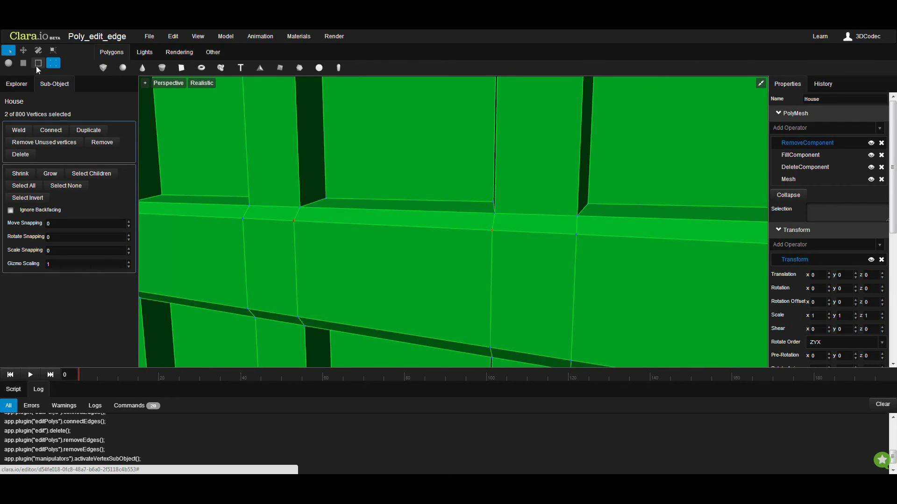
{"action": "key", "text": "ctrl+z"}
{"action": "left_click", "coordinate": [519, 232], "text": "ctrl"}
{"action": "left_click", "coordinate": [460, 229], "text": "ctrl"}
{"action": "right_click_drag", "start_coordinate": [465, 268], "coordinate": [439, 255]}
{"action": "scroll", "coordinate": [450, 251], "scroll_direction": "down", "scroll_amount": 3}
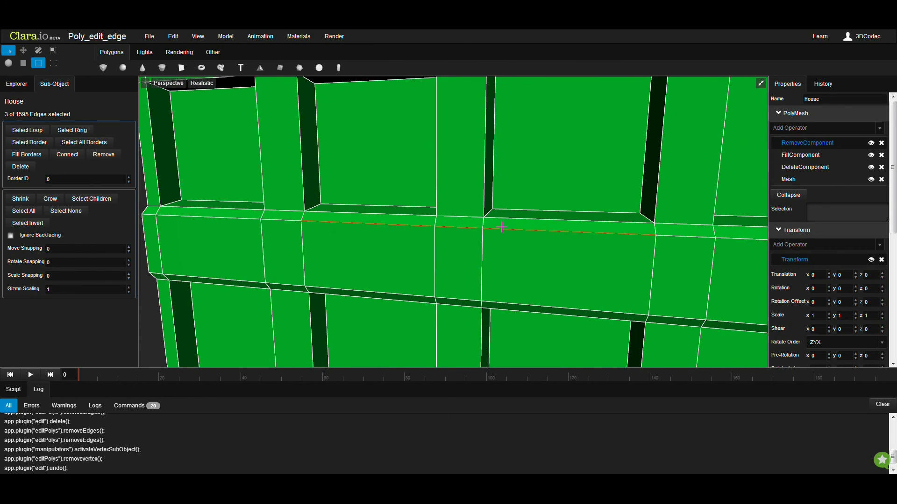
{"action": "mouse_move", "coordinate": [578, 231]}
{"action": "right_mouse_down"}
{"action": "mouse_move", "coordinate": [456, 246]}
{"action": "mouse_move", "coordinate": [487, 248]}
{"action": "mouse_move", "coordinate": [565, 226]}
{"action": "right_mouse_up"}
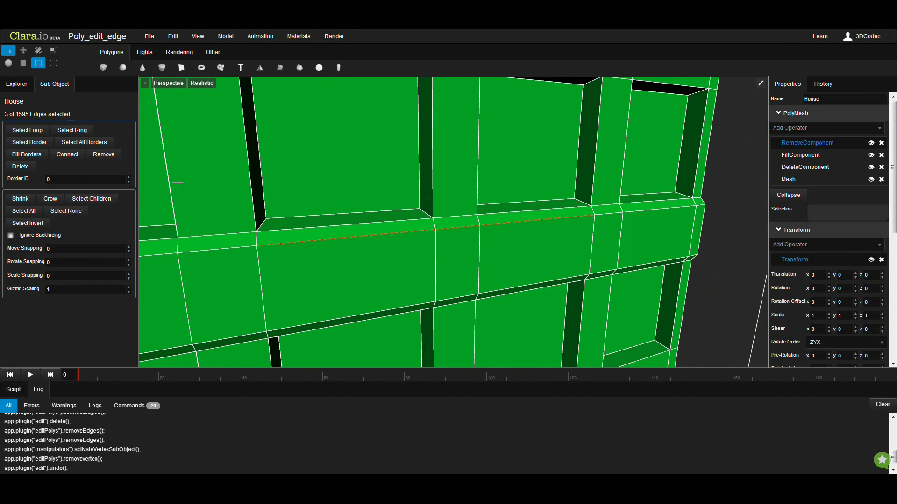
- Examine the vertices along the selected ledge edges in vertex mode and return to edge mode
{"action": "left_click", "coordinate": [56, 65]}
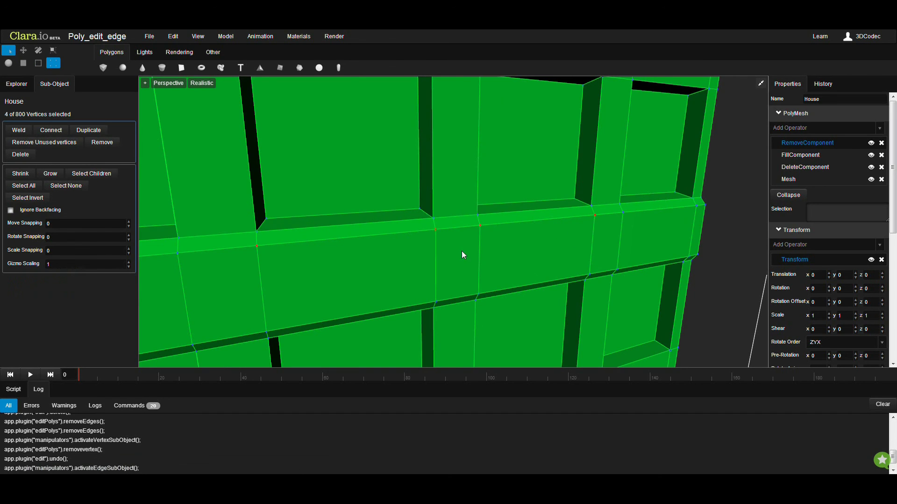
{"action": "middle_click_drag", "start_coordinate": [461, 251], "coordinate": [439, 256]}
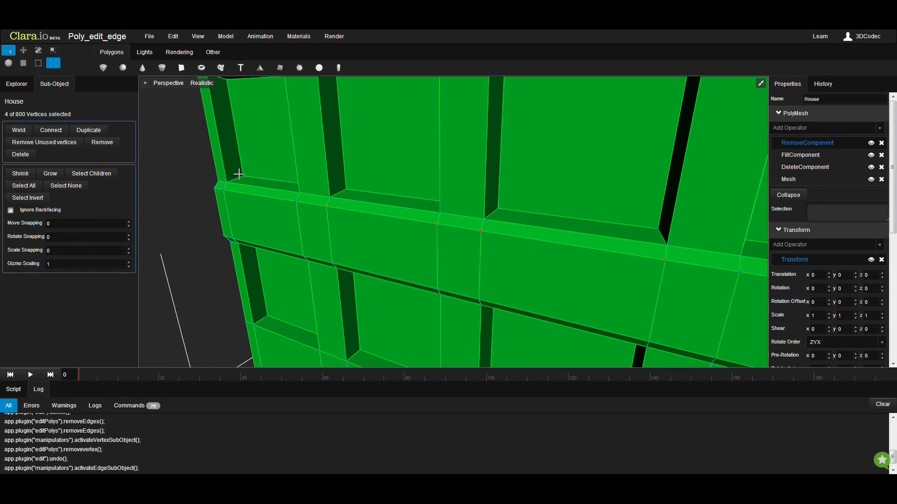
{"action": "right_click_drag", "start_coordinate": [380, 266], "coordinate": [344, 229]}
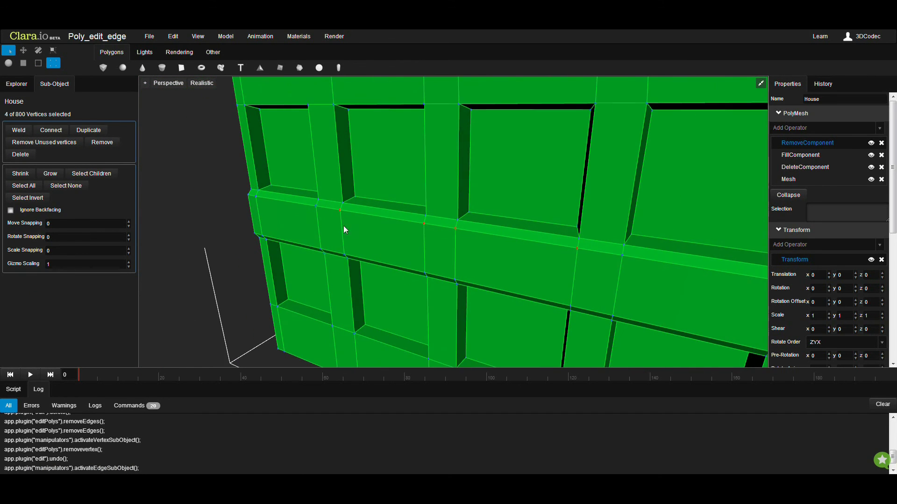
{"action": "left_click", "coordinate": [38, 63]}
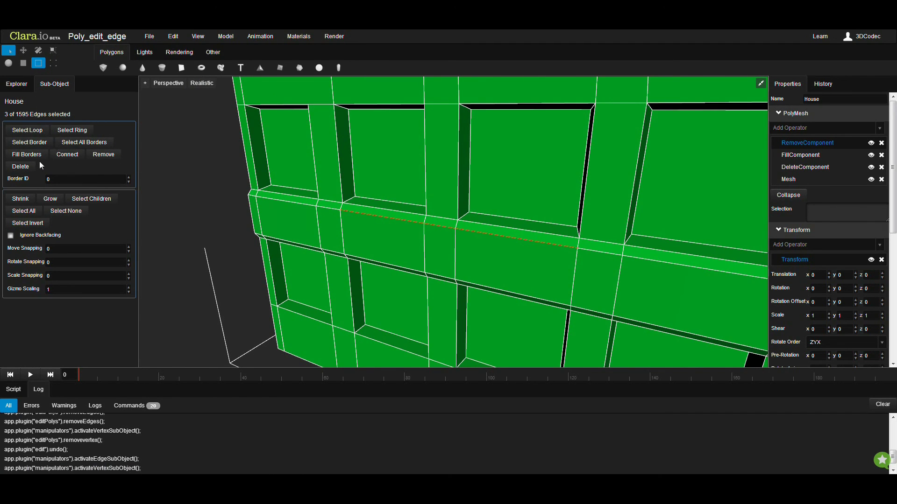
{"action": "mouse_move", "coordinate": [342, 246]}
{"action": "right_mouse_down"}
{"action": "mouse_move", "coordinate": [329, 231]}
{"action": "mouse_move", "coordinate": [340, 235]}
{"action": "right_mouse_up"}
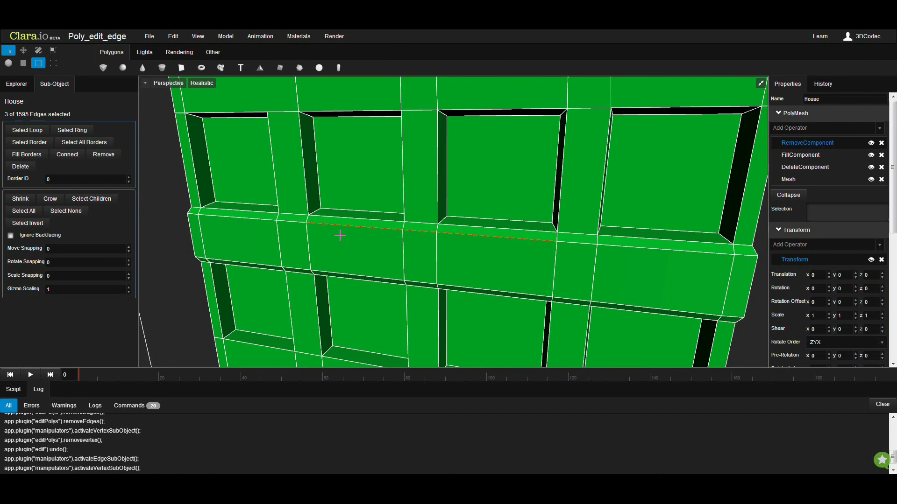